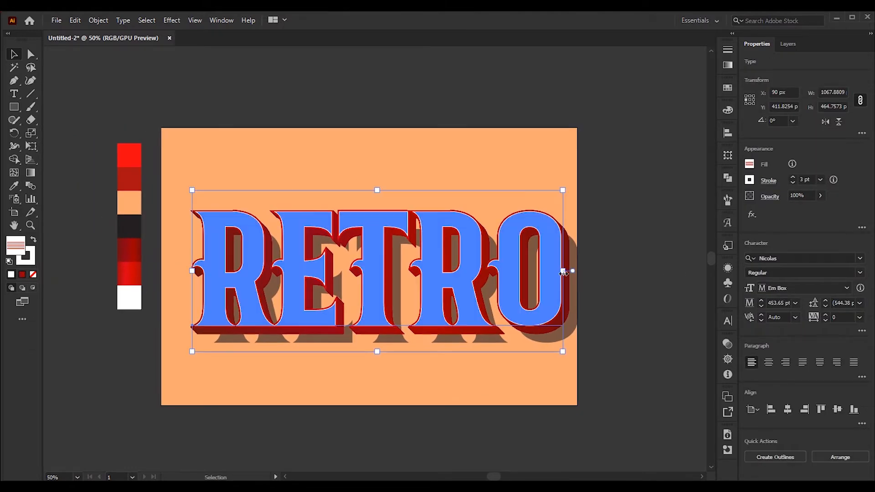
- Try scaling the RETRO text down to about a third of its width, then restore its original size
{"action": "left_click_drag", "start_coordinate": [563, 272], "coordinate": [322, 275]}
{"action": "left_click", "coordinate": [525, 328]}
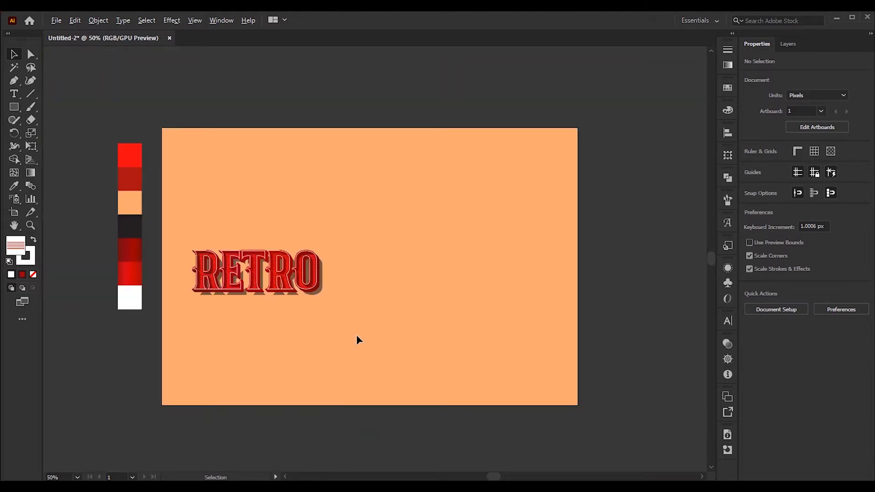
{"action": "left_click_drag", "start_coordinate": [393, 352], "coordinate": [357, 351]}
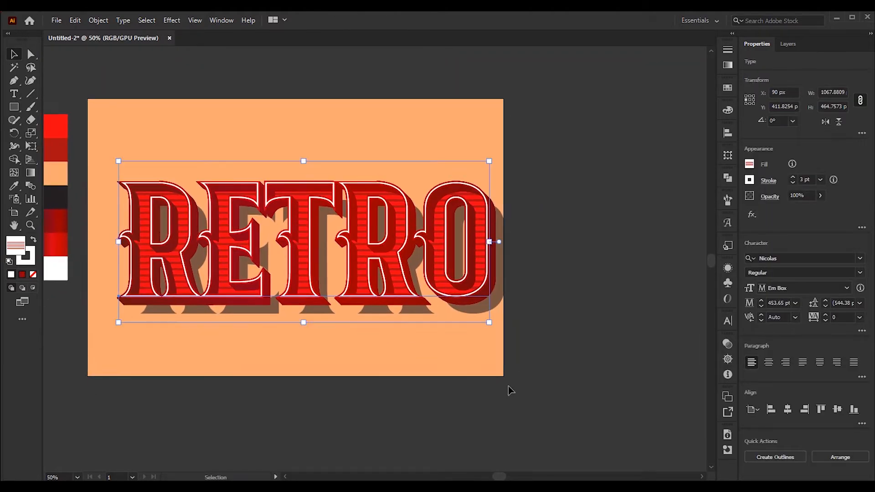
{"action": "left_click", "coordinate": [533, 395]}
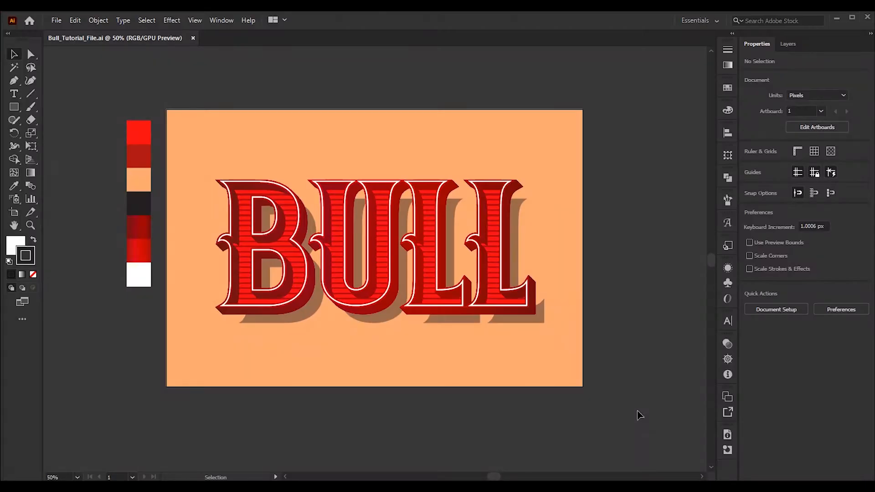
- Create a new web document 1200 px wide and 800 px high in RGB colour
{"action": "left_click", "coordinate": [57, 20]}
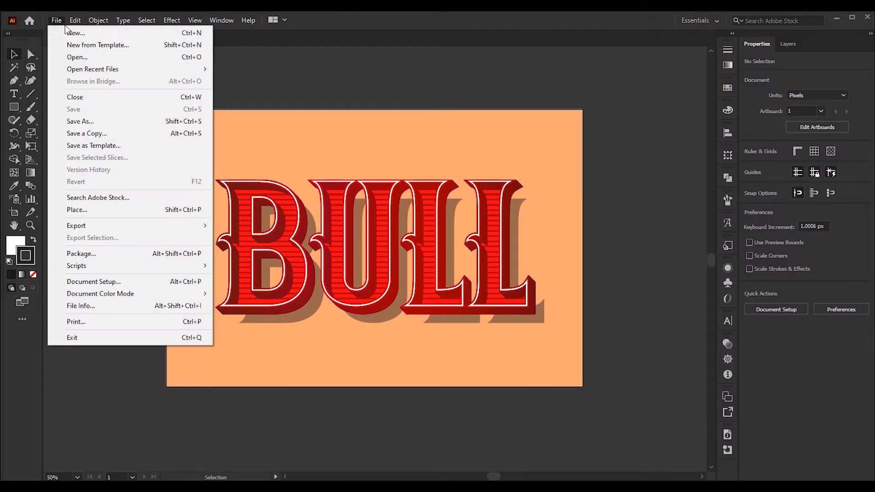
{"action": "left_click", "coordinate": [74, 33]}
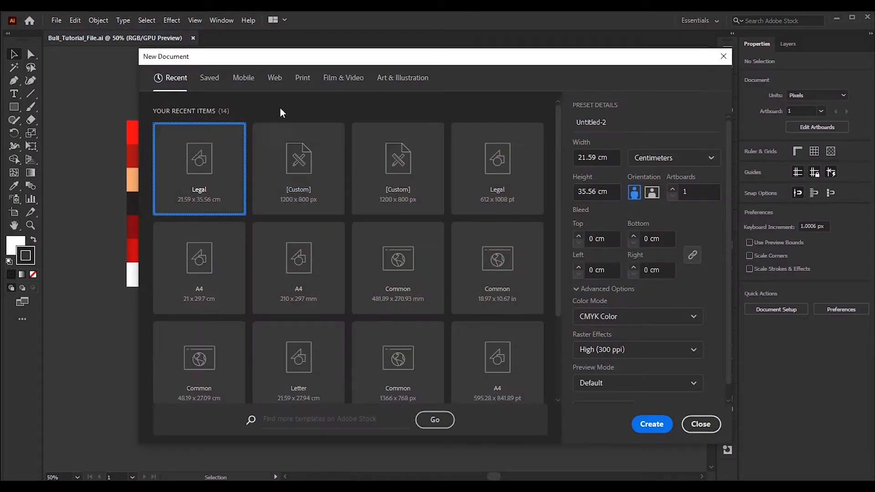
{"action": "left_click", "coordinate": [274, 81]}
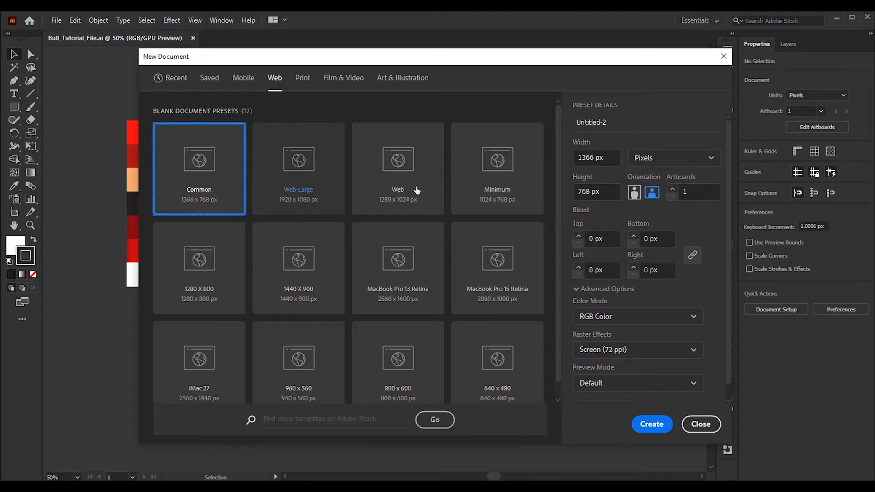
{"action": "left_click_drag", "start_coordinate": [607, 158], "coordinate": [573, 160]}
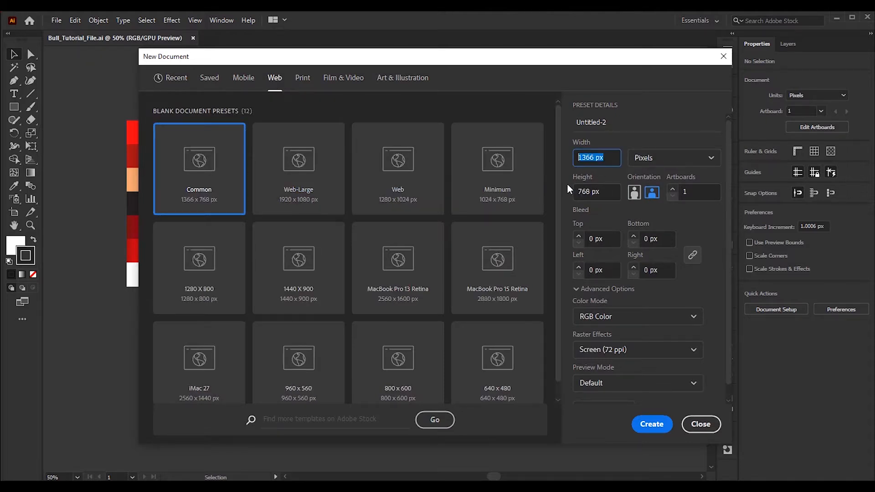
{"action": "type", "text": "12"}
{"action": "left_click", "coordinate": [601, 190]}
{"action": "type", "text": "800"}
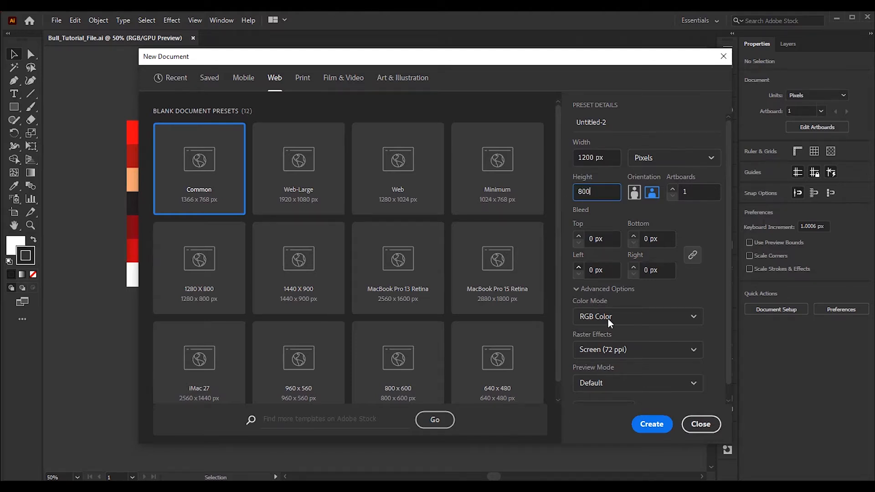
{"action": "left_click", "coordinate": [652, 424]}
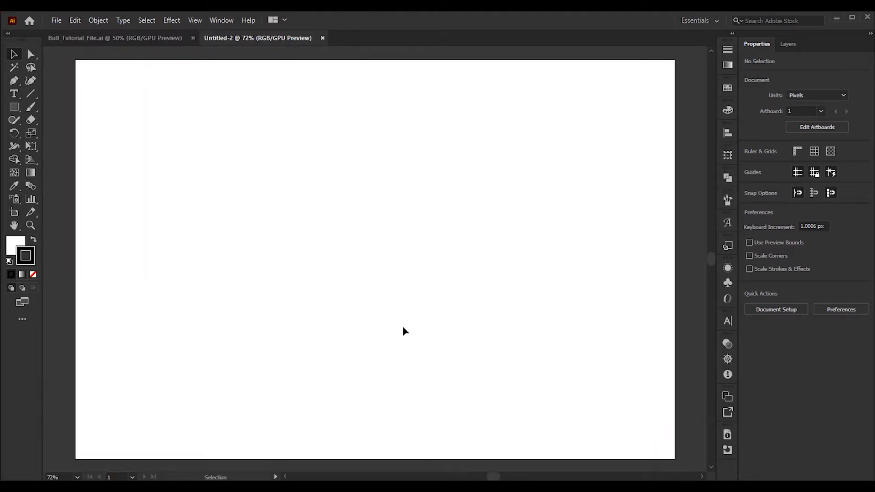
- Copy the column of seven colour squares from Bull_Tutorial_File.ai and close that file
{"action": "scroll", "coordinate": [402, 326], "scroll_direction": "down", "scroll_amount": 3}
{"action": "left_click_drag", "start_coordinate": [400, 339], "coordinate": [403, 317]}
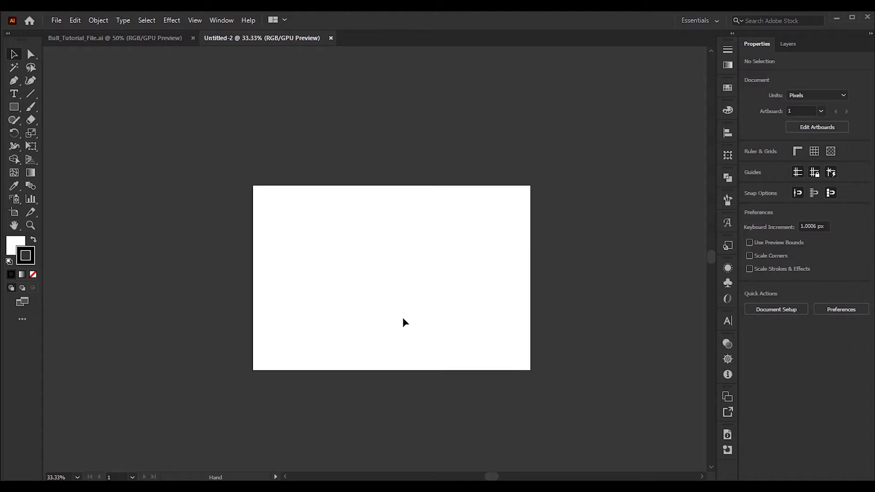
{"action": "left_click", "coordinate": [156, 40]}
{"action": "left_click_drag", "start_coordinate": [152, 290], "coordinate": [153, 307]}
{"action": "key", "text": "ctrl+c"}
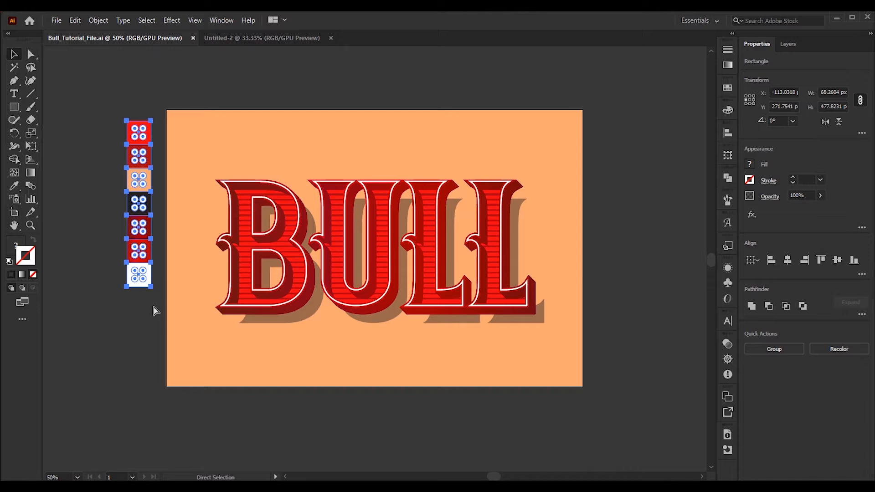
{"action": "left_click", "coordinate": [194, 38]}
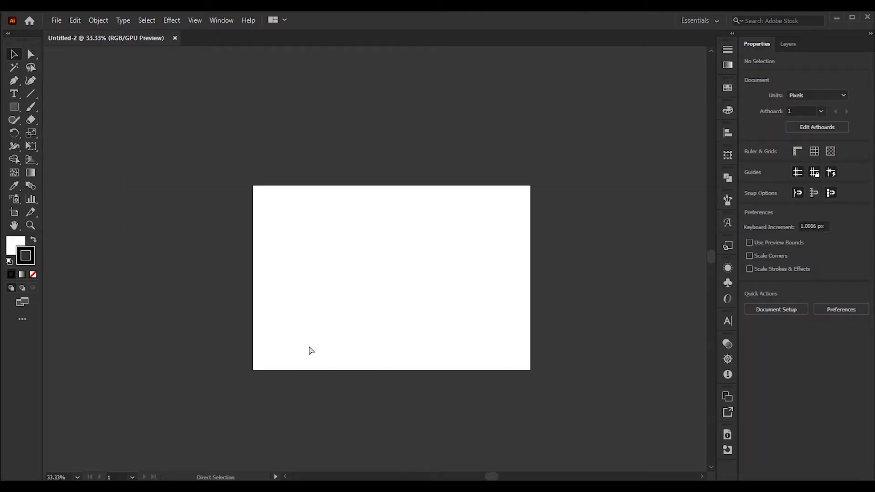
- Paste the colour squares into the new document and place them just outside the artboard's left edge
{"action": "key", "text": "ctrl+v"}
{"action": "left_click_drag", "start_coordinate": [377, 289], "coordinate": [234, 287]}
{"action": "left_click_drag", "start_coordinate": [390, 342], "coordinate": [359, 325]}
{"action": "left_click", "coordinate": [338, 337]}
{"action": "scroll", "coordinate": [338, 313], "scroll_direction": "up", "scroll_amount": 1}
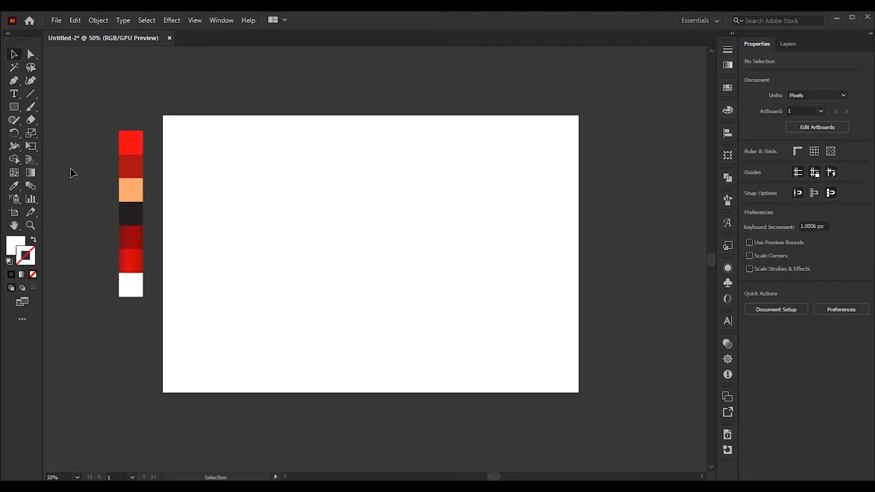
- Draw a 1200 × 800 px rectangle covering the artboard and fill it with the palette's peach colour
{"action": "left_click", "coordinate": [18, 107]}
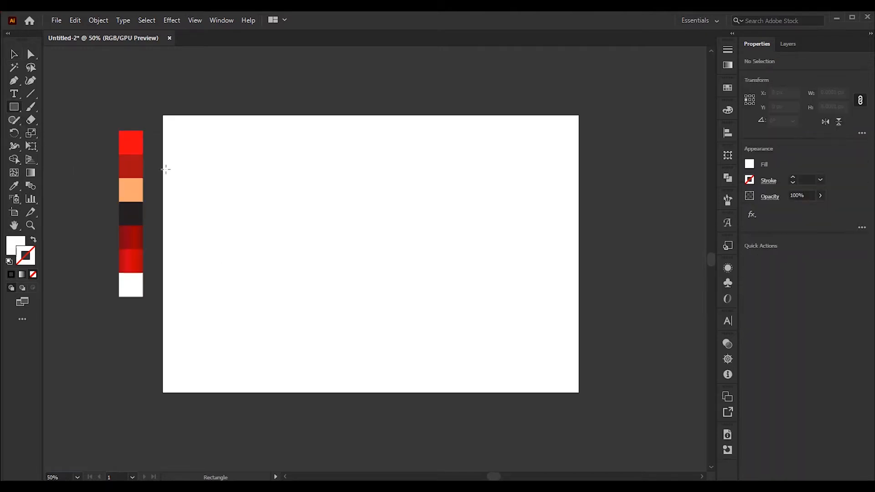
{"action": "left_click_drag", "start_coordinate": [163, 115], "coordinate": [578, 393]}
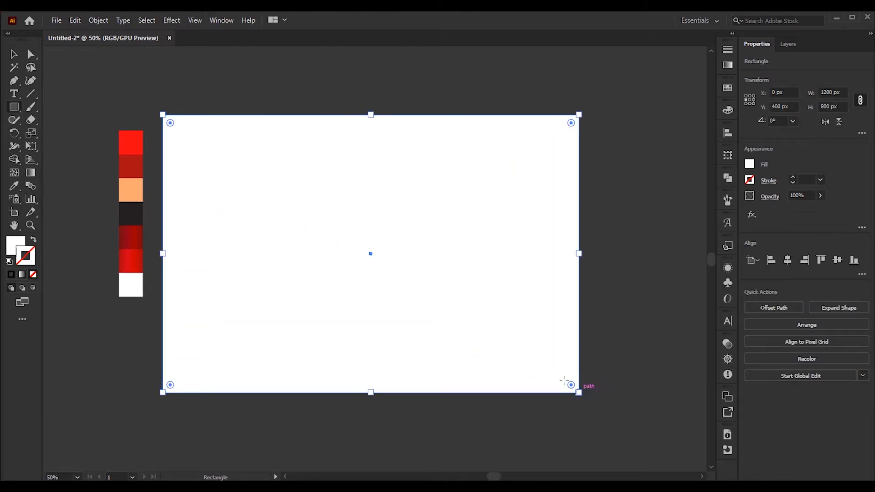
{"action": "key", "text": "i"}
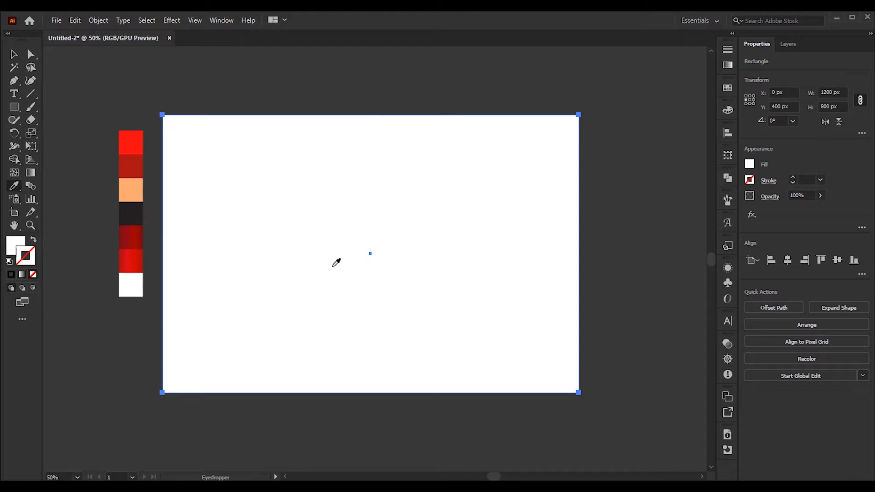
{"action": "left_click", "coordinate": [137, 187]}
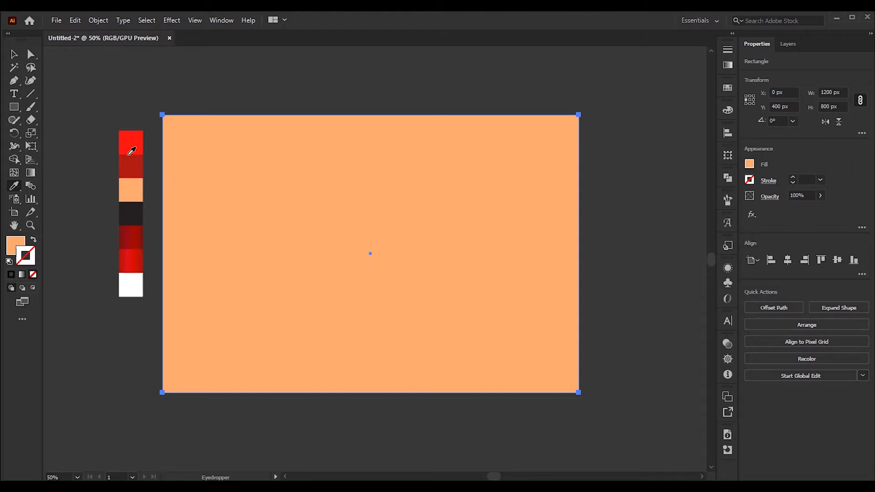
- Lock the peach background rectangle and check that it cannot be selected
{"action": "left_click", "coordinate": [105, 21]}
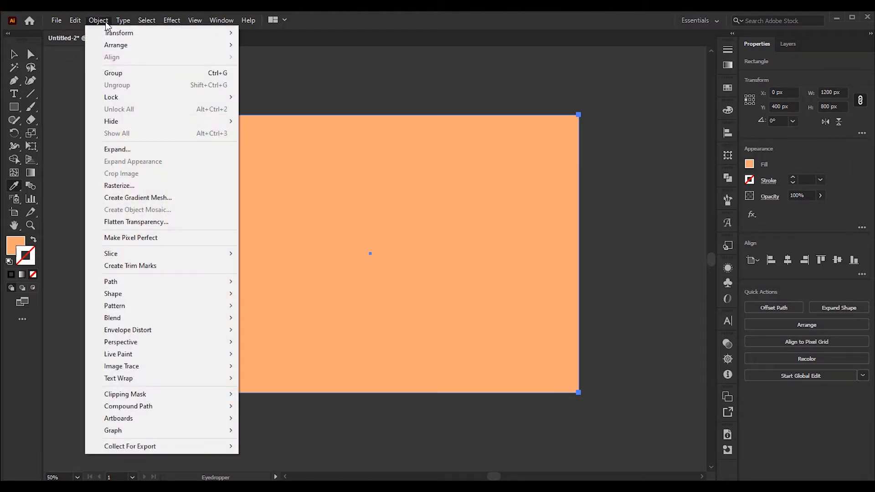
{"action": "mouse_move", "coordinate": [182, 98]}
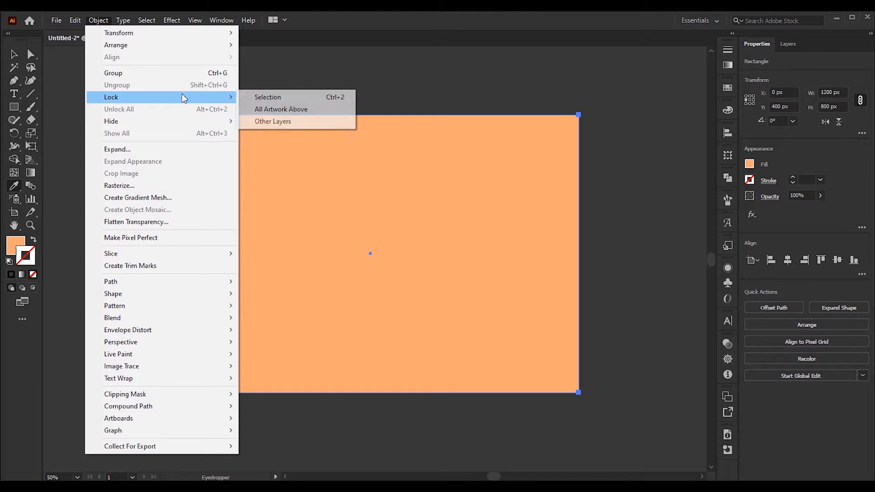
{"action": "left_click", "coordinate": [281, 97]}
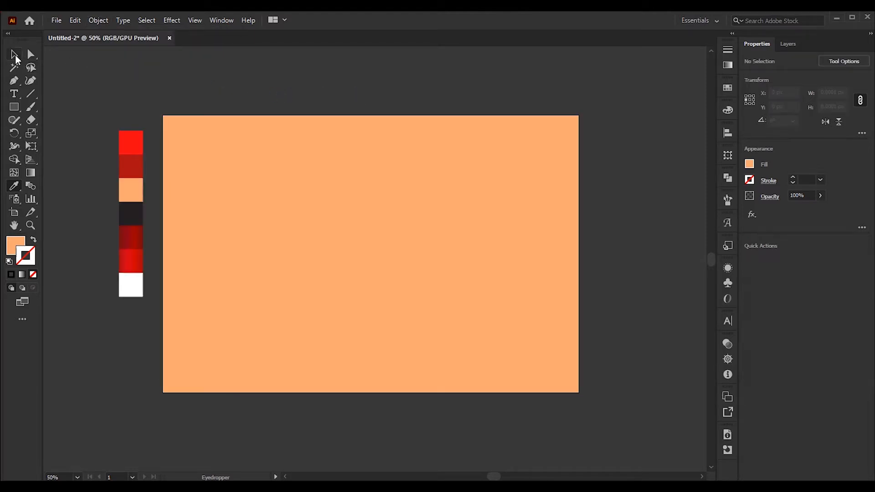
{"action": "left_click", "coordinate": [14, 55]}
{"action": "left_click_drag", "start_coordinate": [213, 110], "coordinate": [236, 151]}
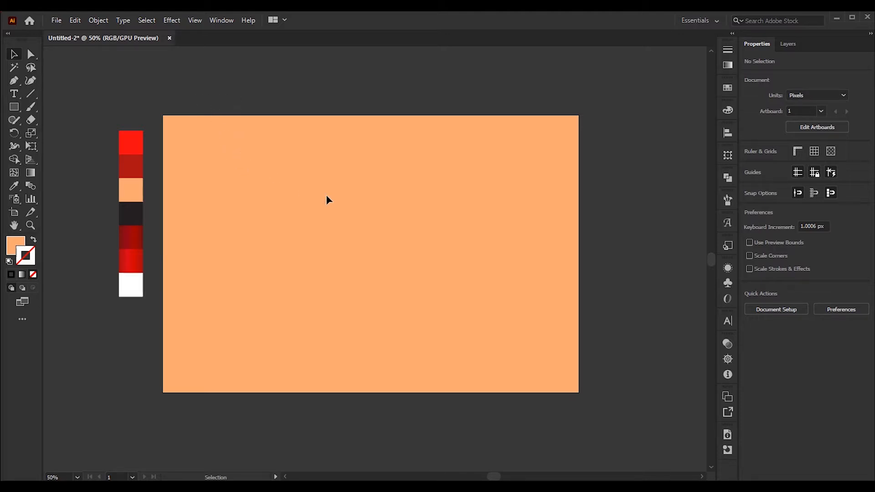
- Add the text "BULL" on the artboard as point type
{"action": "left_click", "coordinate": [17, 94]}
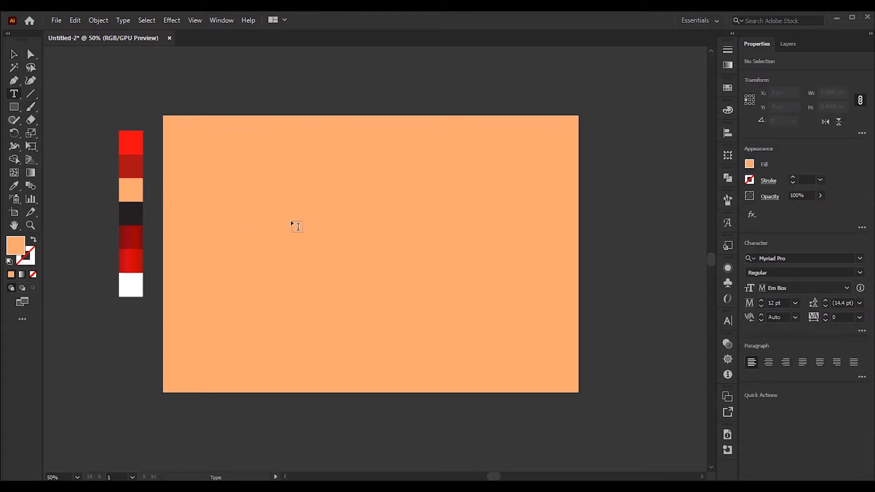
{"action": "left_click", "coordinate": [297, 227]}
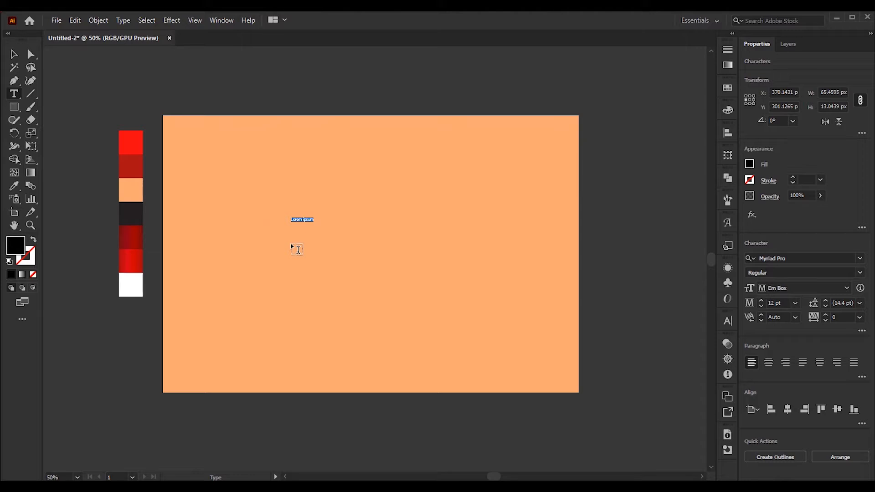
{"action": "key", "text": "BackSpace"}
{"action": "type", "text": "BULL"}
{"action": "key", "text": "Escape"}
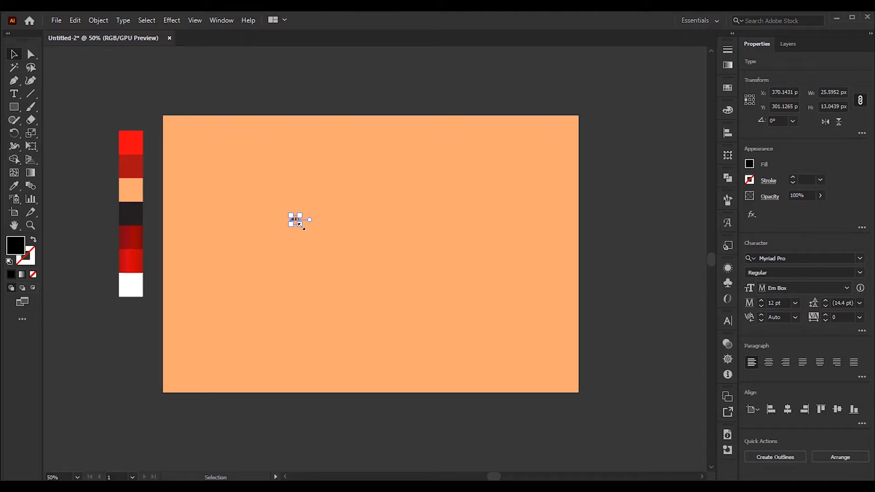
- Enlarge the BULL text to about 223 pt and set its font to Nicolas
{"action": "left_click_drag", "start_coordinate": [299, 223], "coordinate": [482, 378]}
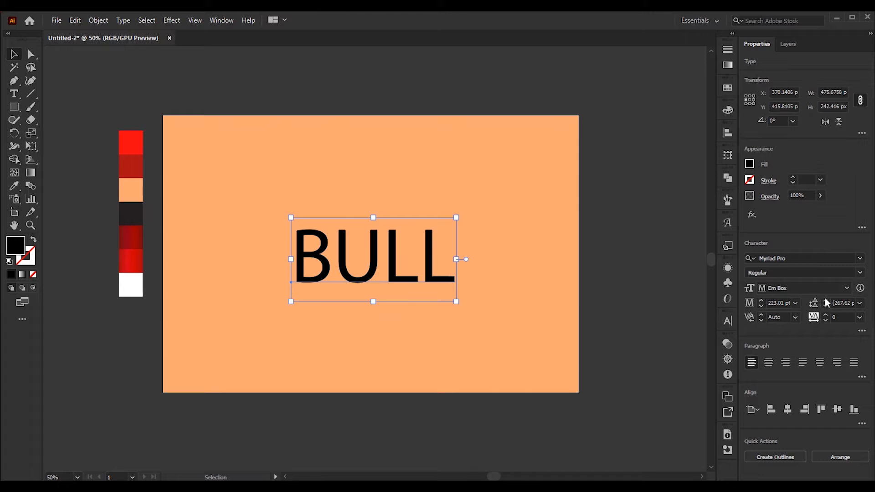
{"action": "left_click", "coordinate": [804, 259]}
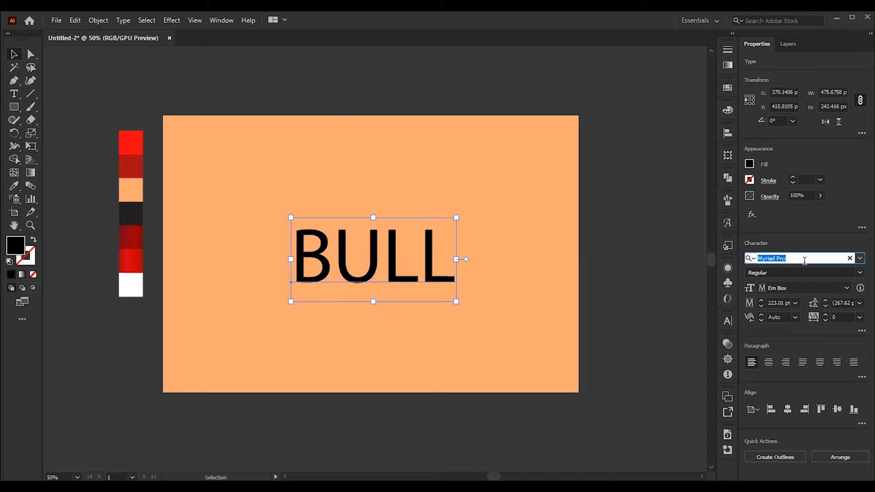
{"action": "type", "text": "nicol"}
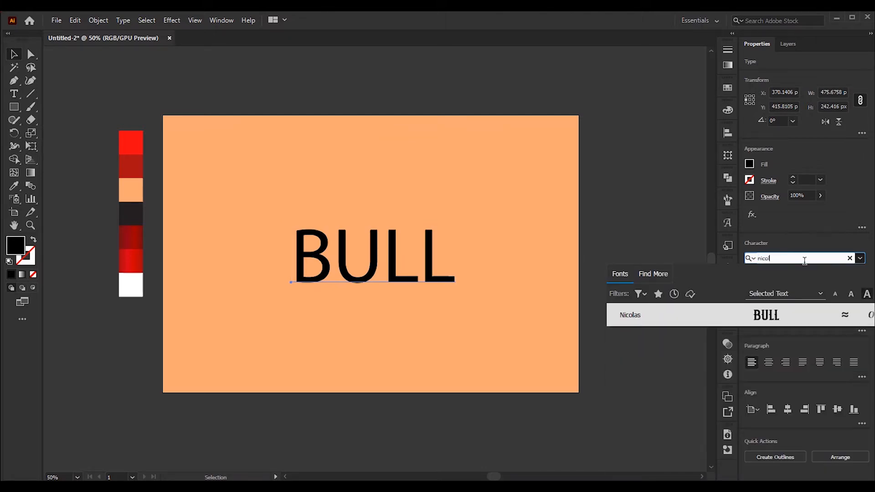
{"action": "key", "text": "Return"}
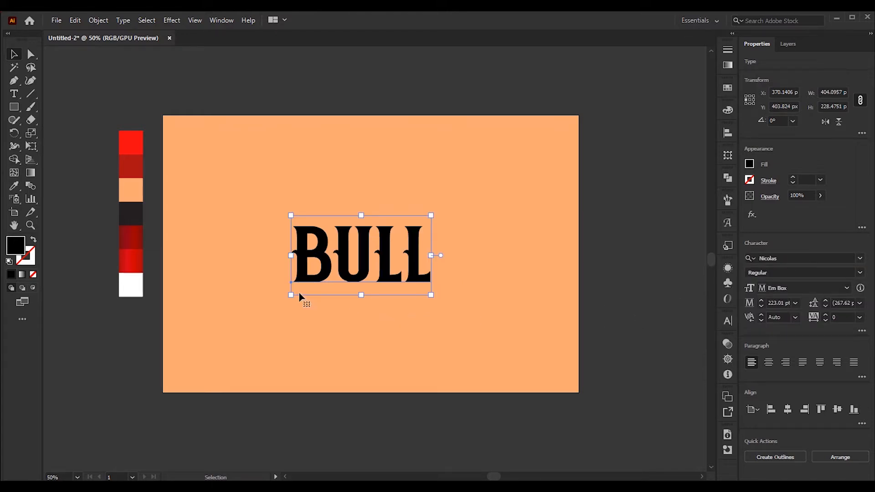
- Enlarge the BULL text to about 454 pt, roughly 822 px wide, and position it near the artboard's centre
{"action": "left_click_drag", "start_coordinate": [288, 257], "coordinate": [201, 256]}
{"action": "left_click_drag", "start_coordinate": [431, 256], "coordinate": [488, 261]}
{"action": "left_click_drag", "start_coordinate": [444, 281], "coordinate": [484, 300]}
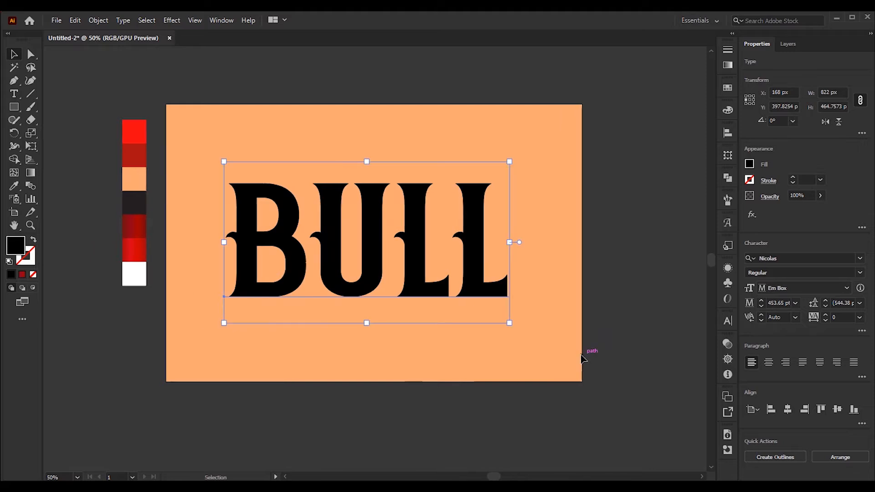
- Add the palette's bright red, dark red and near-black colours to the document swatches
{"action": "left_click", "coordinate": [725, 88]}
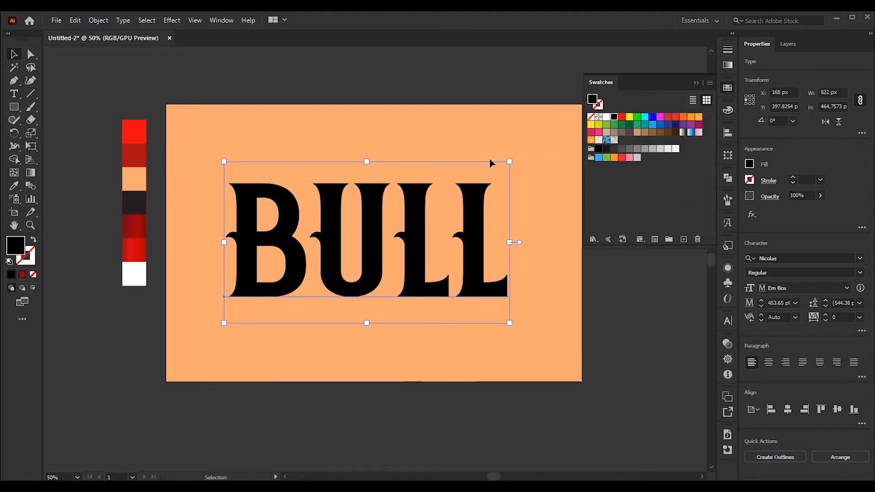
{"action": "left_click_drag", "start_coordinate": [136, 135], "coordinate": [632, 153]}
{"action": "left_click_drag", "start_coordinate": [137, 155], "coordinate": [636, 143]}
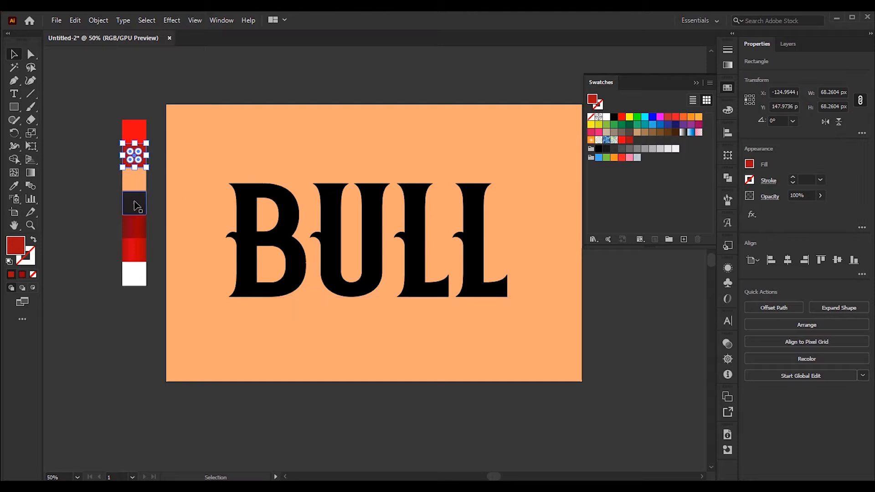
{"action": "left_click_drag", "start_coordinate": [136, 203], "coordinate": [632, 141]}
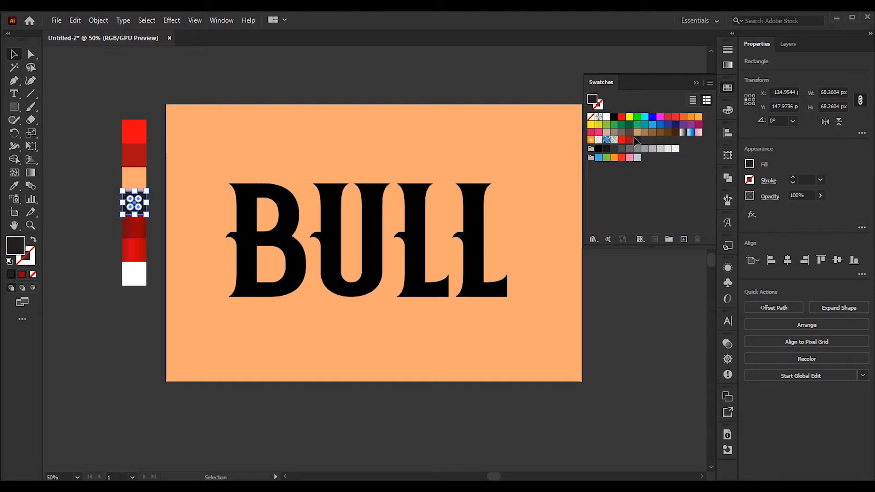
{"action": "left_click", "coordinate": [138, 249]}
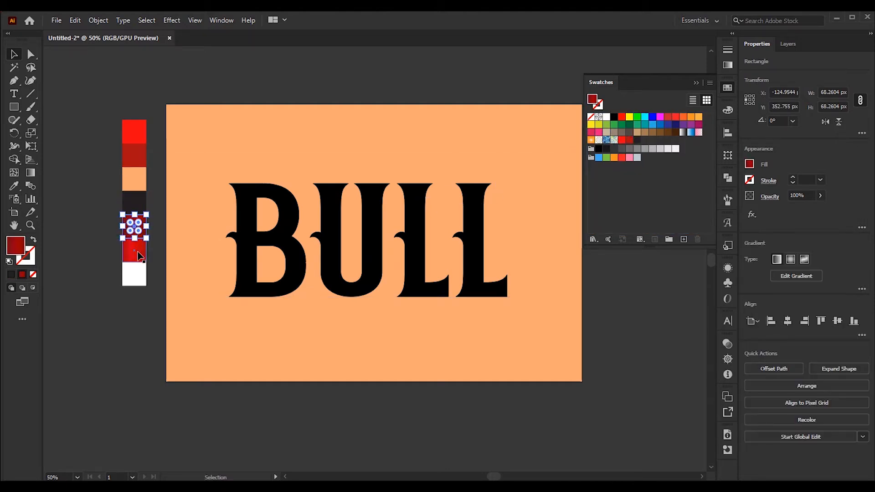
{"action": "left_click", "coordinate": [112, 246]}
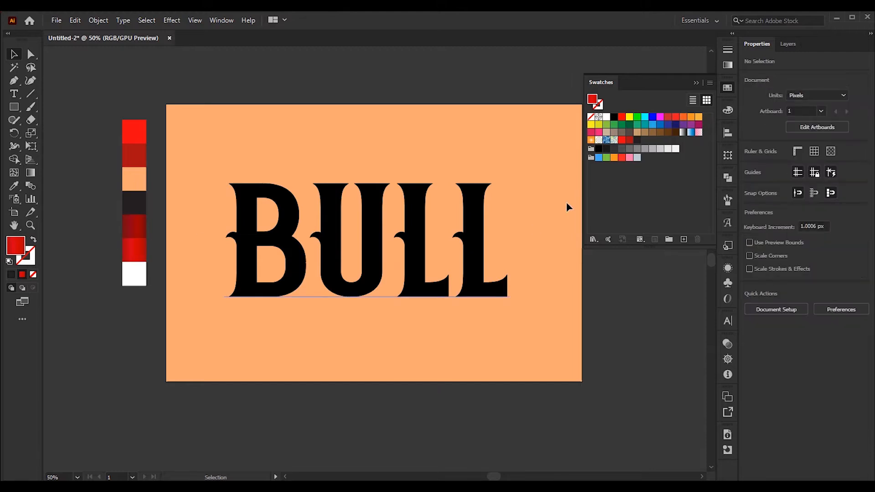
{"action": "left_click", "coordinate": [697, 84]}
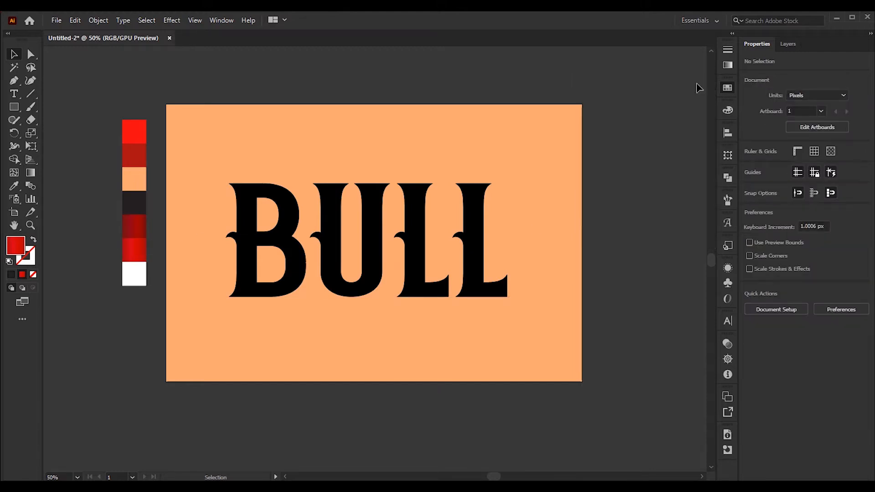
- Save the palette's dark red gradient as a gradient swatch in the document
{"action": "left_click", "coordinate": [724, 67]}
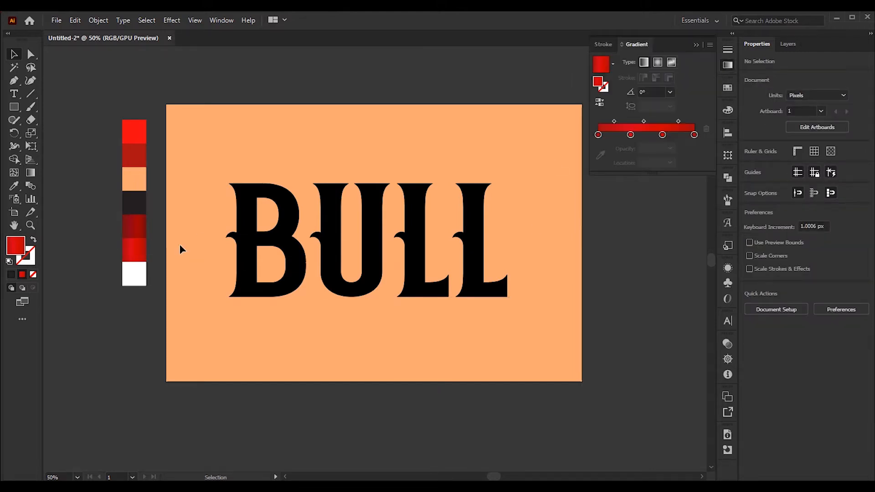
{"action": "left_click", "coordinate": [144, 231]}
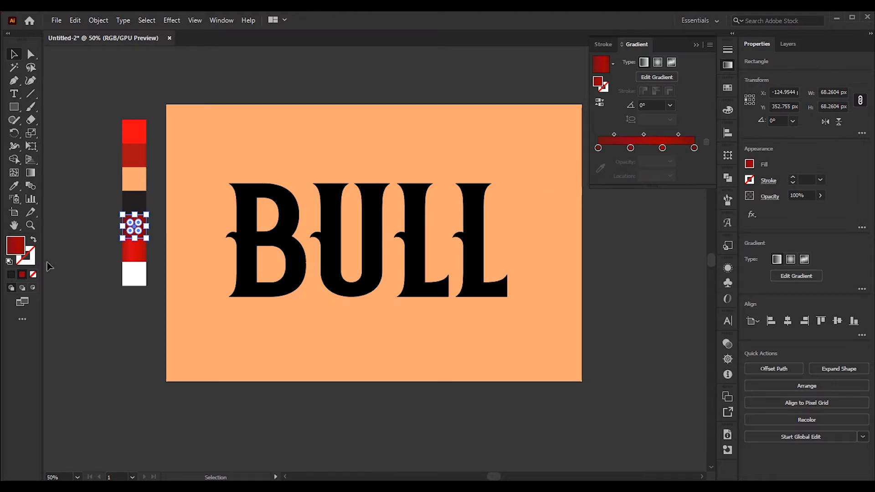
{"action": "key", "text": "comma"}
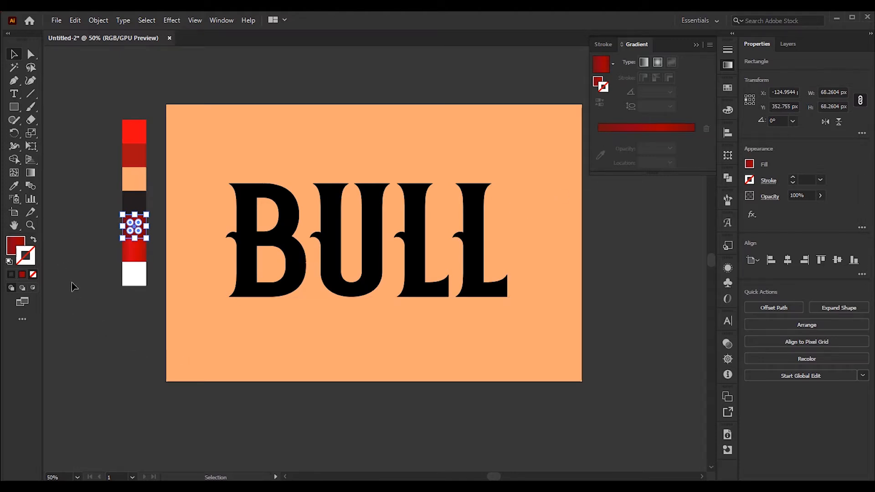
{"action": "key", "text": "period"}
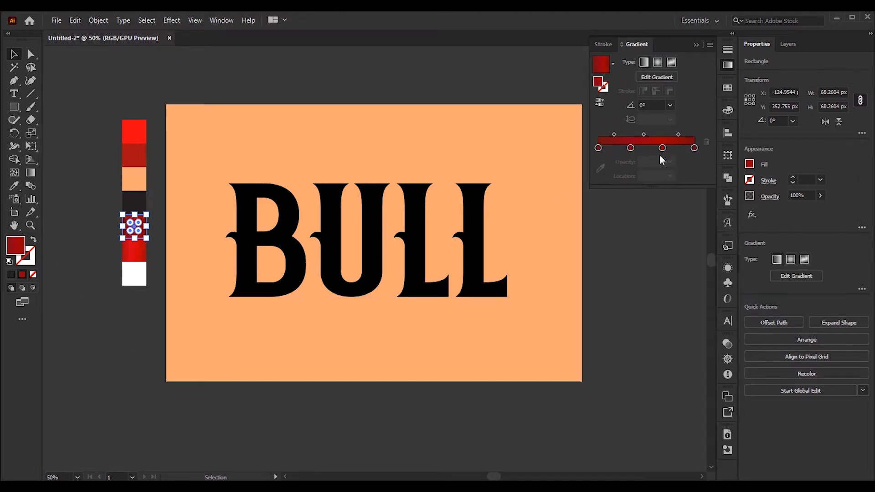
{"action": "left_click", "coordinate": [613, 65]}
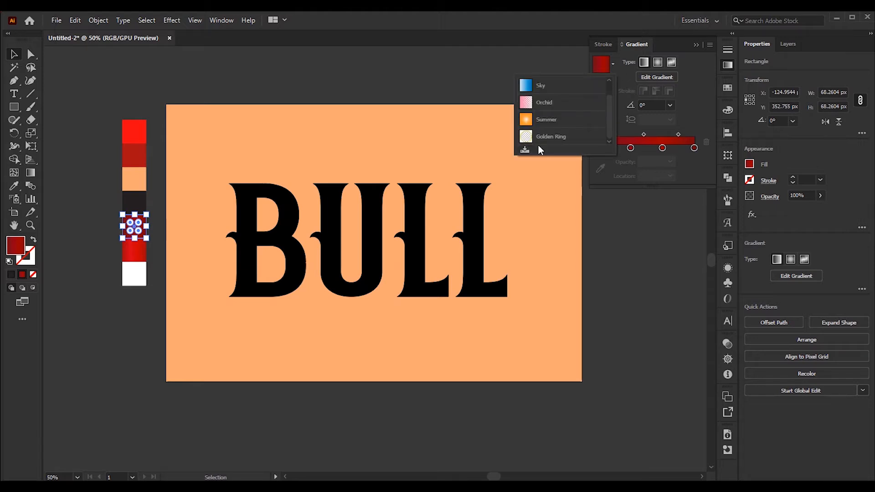
{"action": "left_click", "coordinate": [524, 150]}
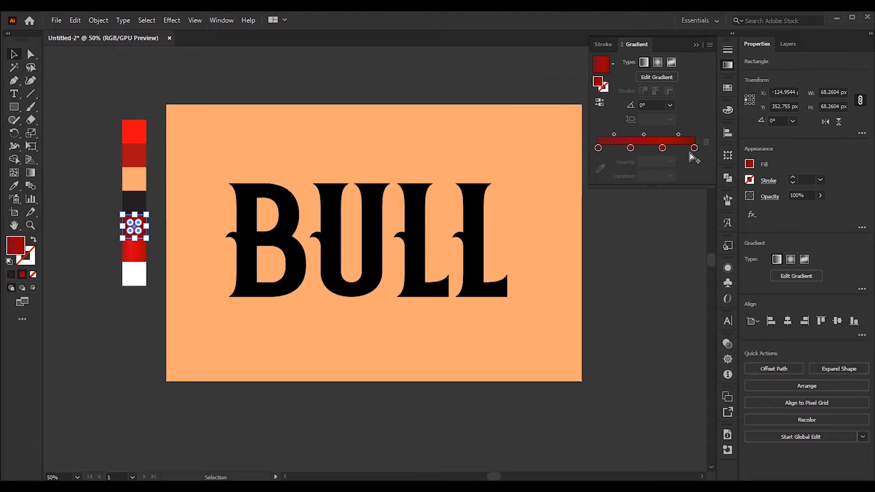
{"action": "left_click", "coordinate": [729, 89]}
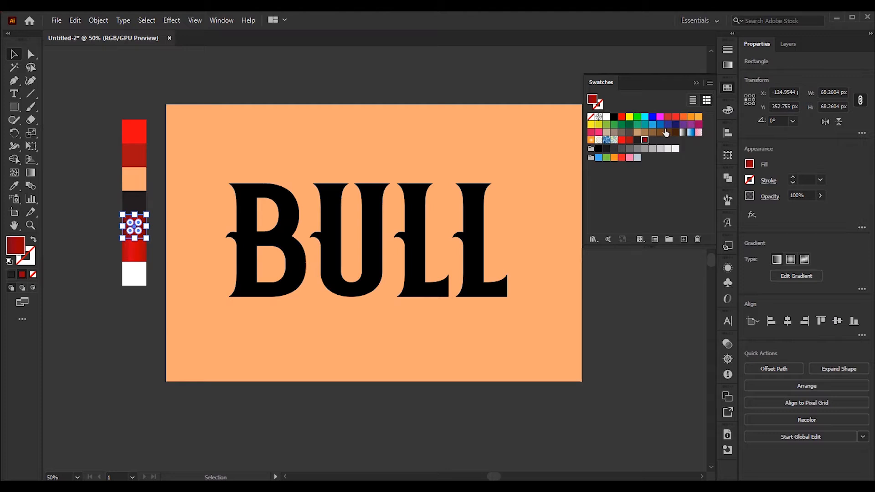
- Save the palette's bright red gradient as another gradient swatch in the document
{"action": "left_click", "coordinate": [729, 64]}
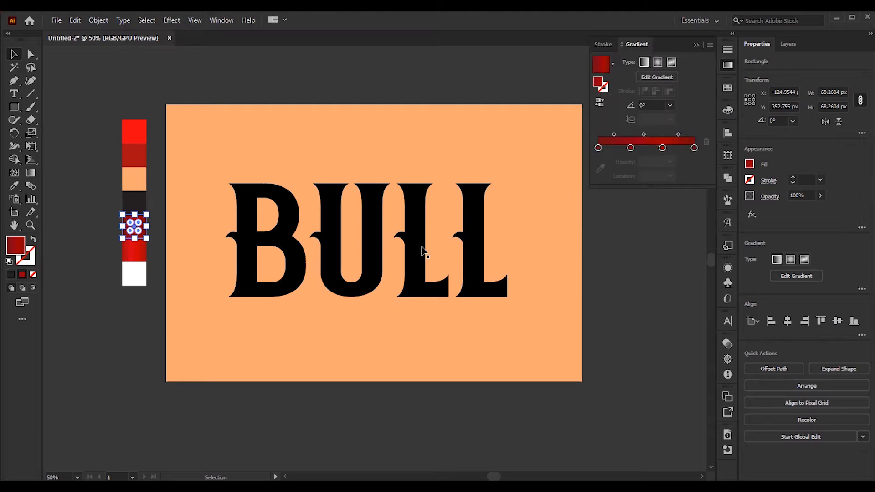
{"action": "left_click", "coordinate": [129, 259]}
{"action": "left_click", "coordinate": [613, 64]}
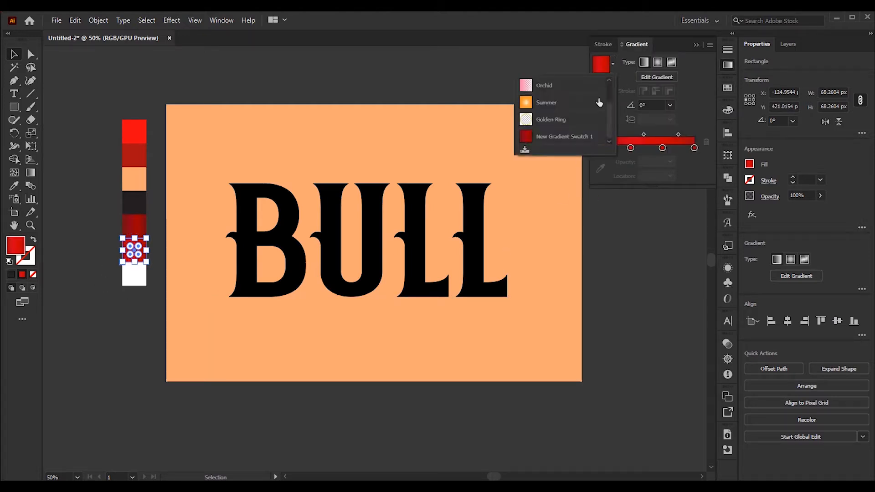
{"action": "left_click", "coordinate": [526, 150]}
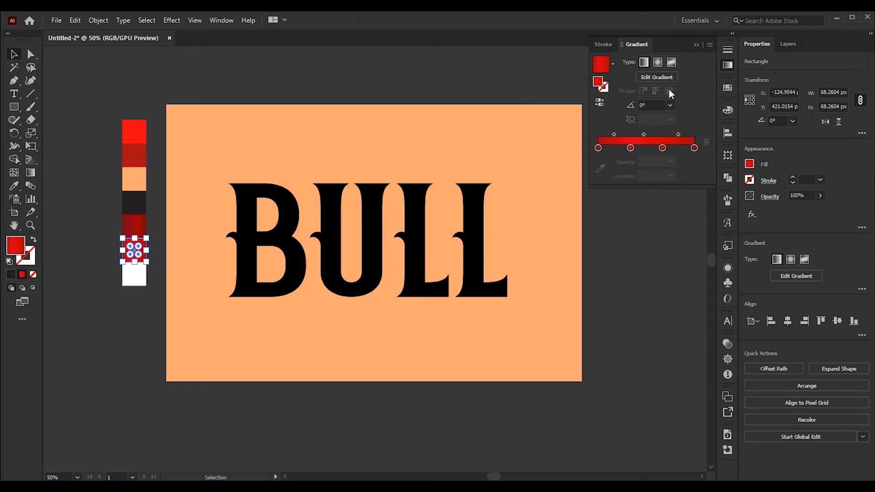
{"action": "left_click", "coordinate": [694, 45]}
{"action": "left_click", "coordinate": [726, 86]}
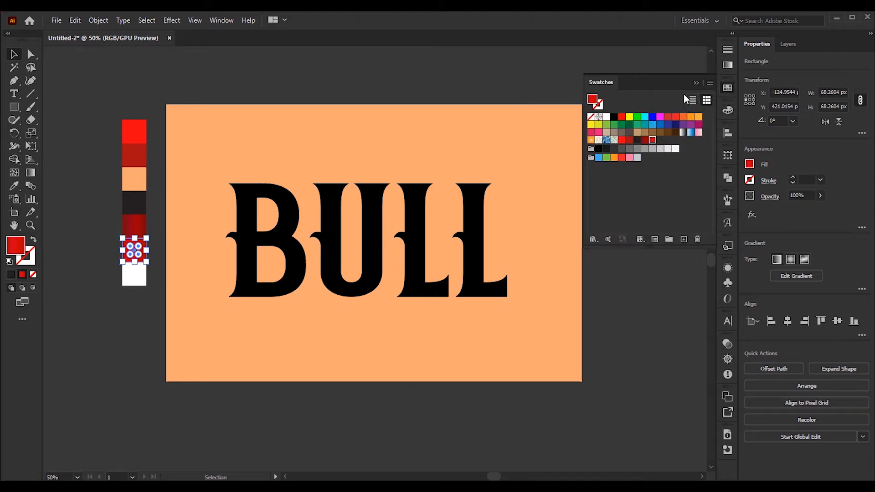
{"action": "left_click", "coordinate": [696, 84]}
- Select the BULL text, show its appearance attributes and set its character fill to none
{"action": "left_click_drag", "start_coordinate": [584, 271], "coordinate": [579, 271]}
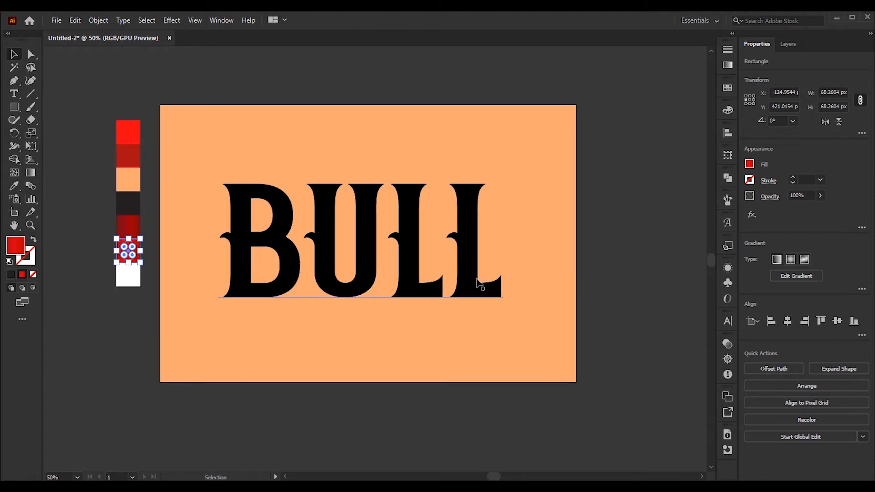
{"action": "left_click", "coordinate": [479, 287]}
{"action": "left_click_drag", "start_coordinate": [567, 321], "coordinate": [559, 325]}
{"action": "left_click", "coordinate": [723, 270]}
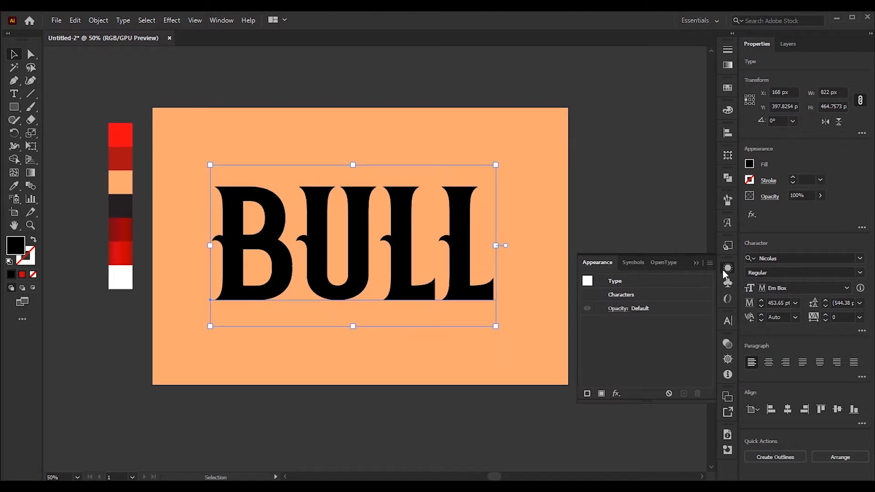
{"action": "left_click", "coordinate": [723, 270]}
{"action": "left_click", "coordinate": [217, 21]}
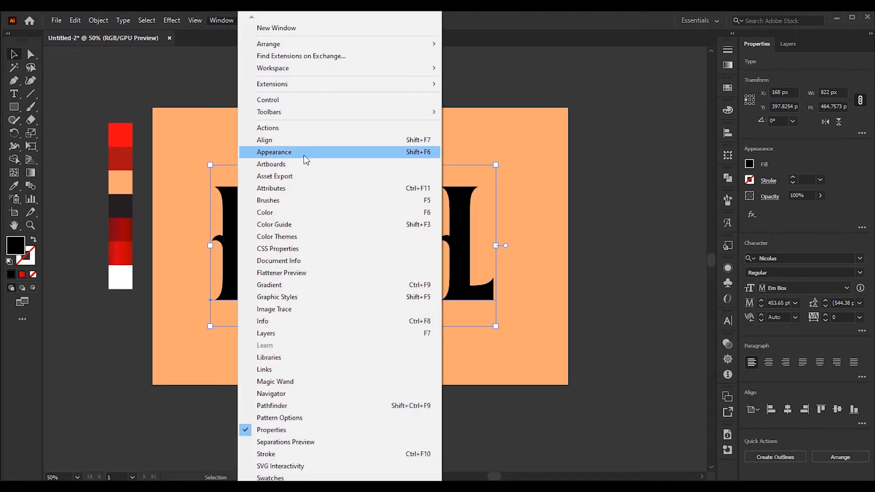
{"action": "left_click", "coordinate": [303, 155]}
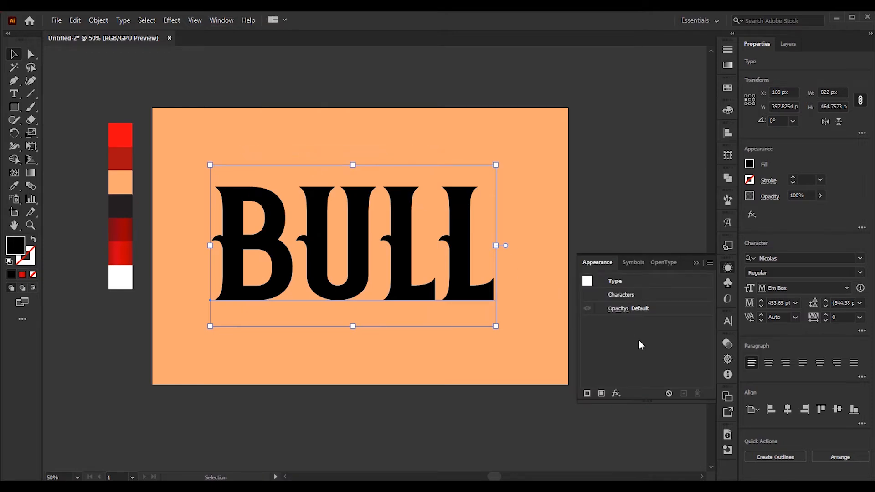
{"action": "left_click", "coordinate": [35, 277]}
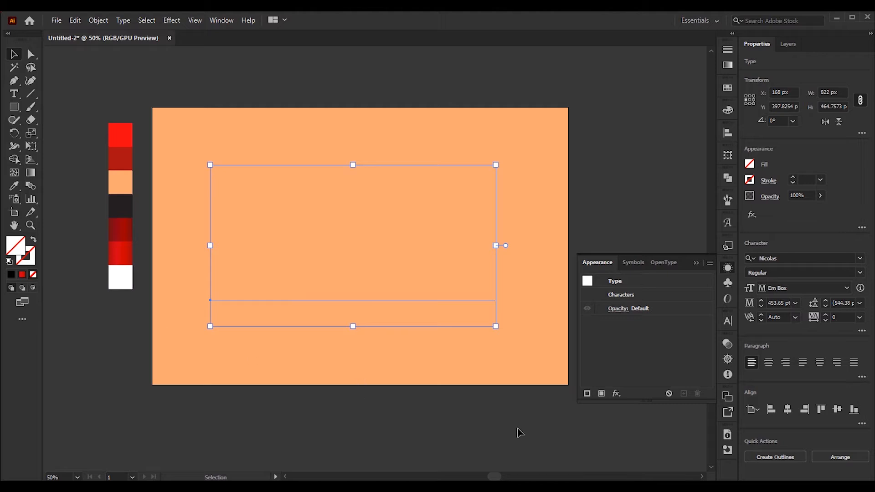
- Add a new fill to the BULL text and colour it with the saved bright red swatch
{"action": "left_click", "coordinate": [602, 395]}
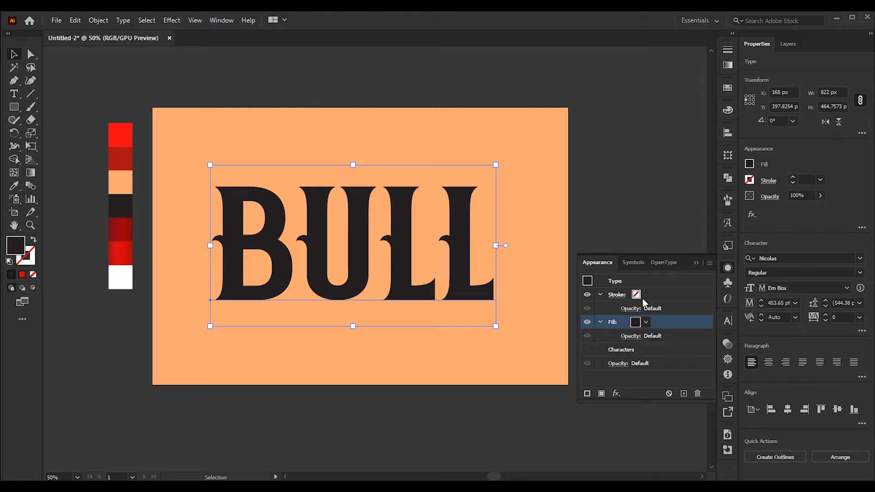
{"action": "left_click", "coordinate": [646, 323]}
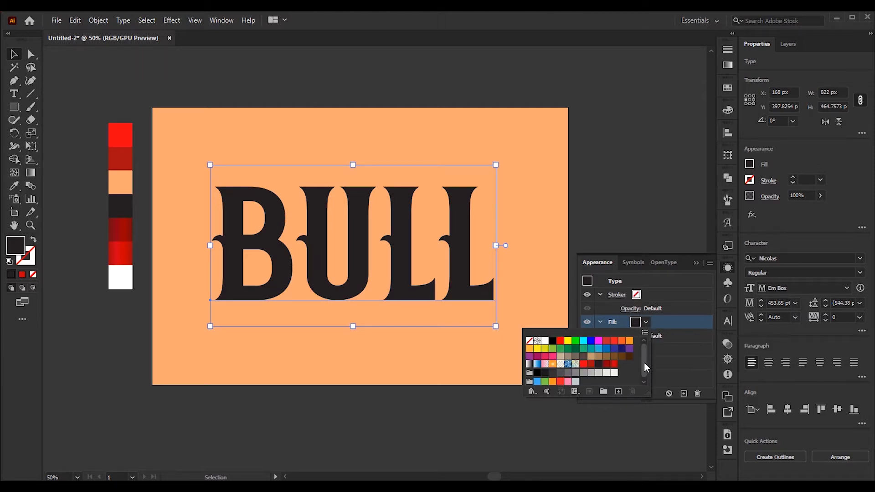
{"action": "left_click", "coordinate": [583, 364]}
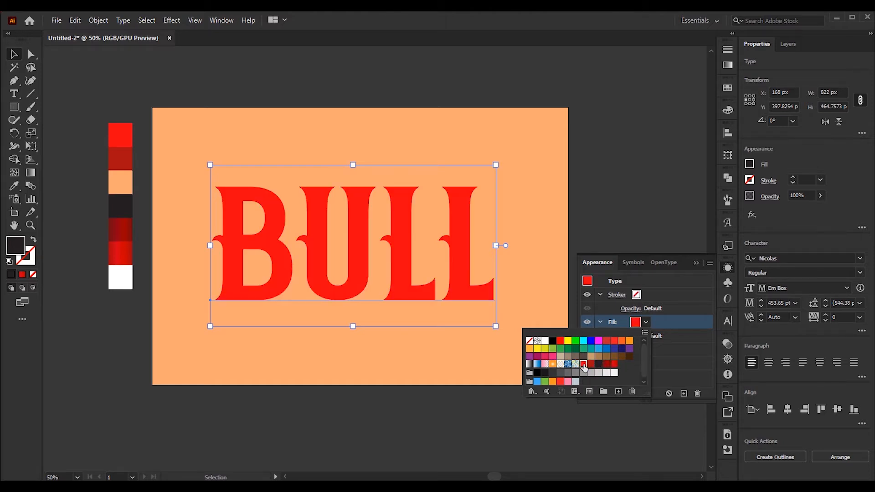
- Give the BULL text's stroke the dark red gradient New Gradient Swatch 1 and a weight of 10 pt
{"action": "left_click", "coordinate": [638, 297]}
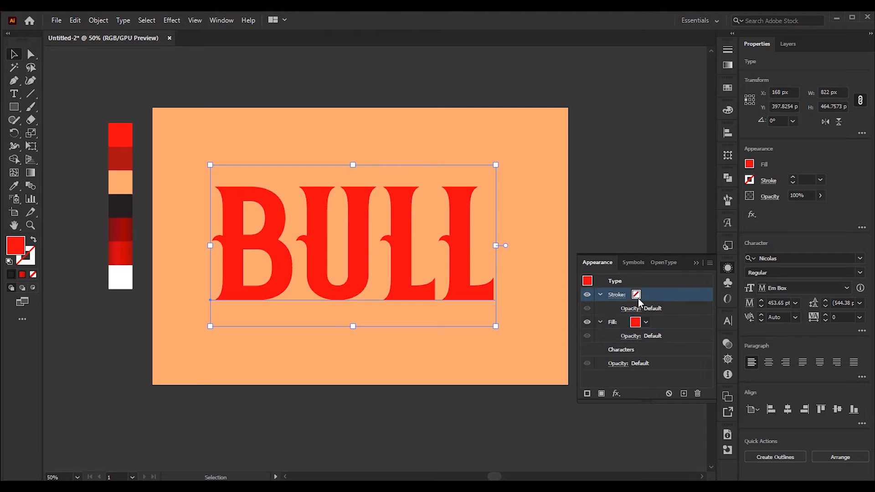
{"action": "left_click", "coordinate": [646, 295]}
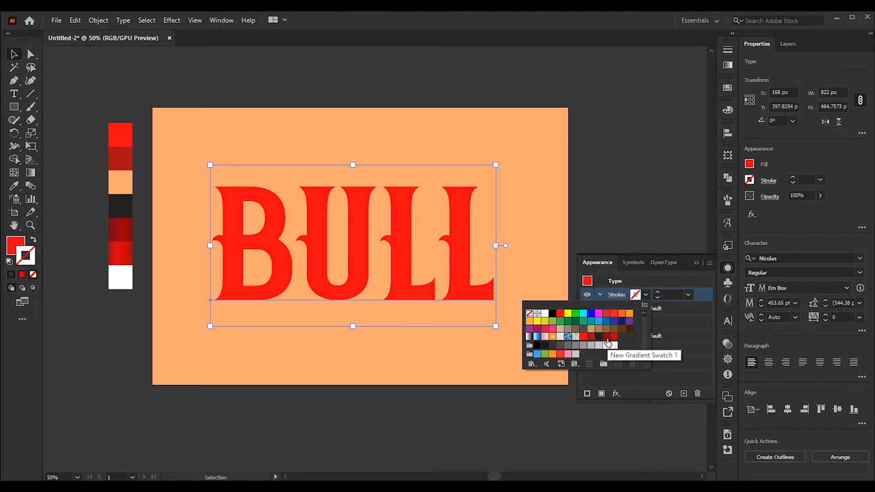
{"action": "left_click", "coordinate": [606, 337]}
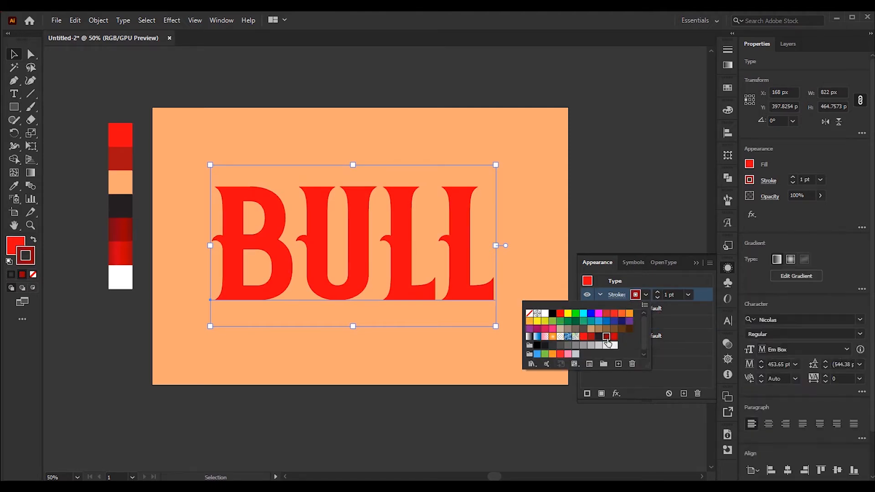
{"action": "left_click", "coordinate": [678, 297]}
{"action": "left_click", "coordinate": [674, 296]}
{"action": "type", "text": "1"}
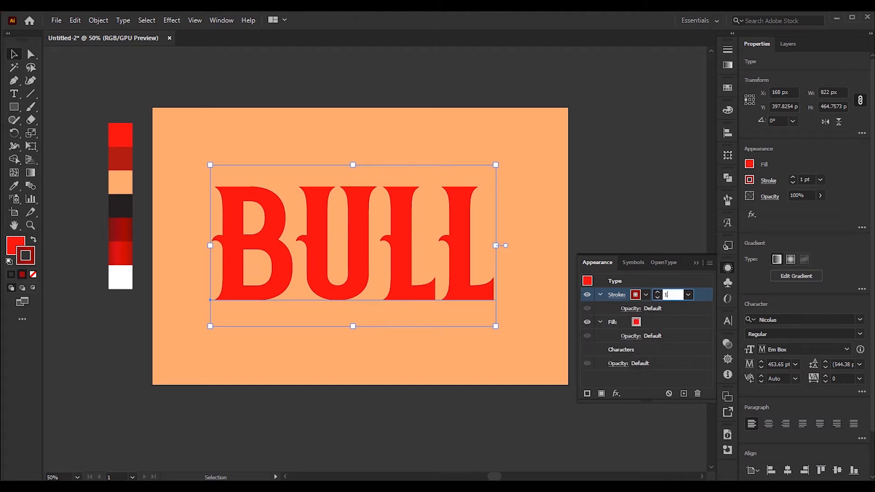
{"action": "type", "text": "0"}
{"action": "key", "text": "Return"}
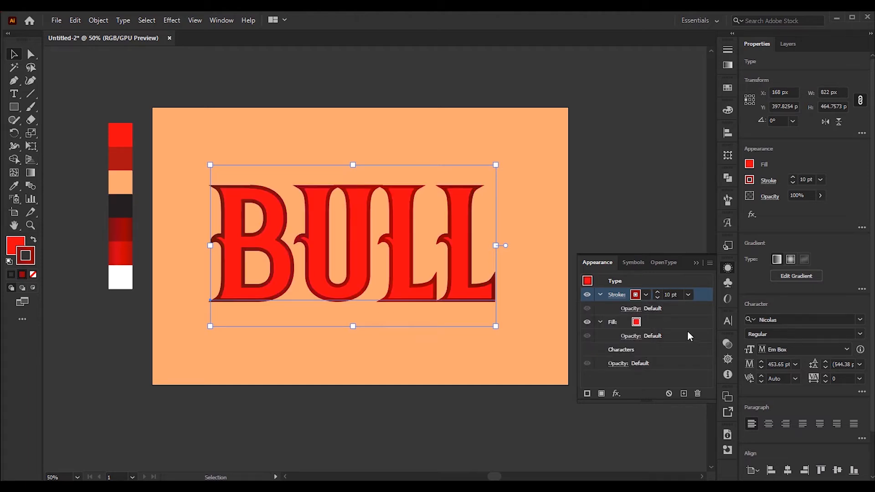
- Add a second stroke above the first on the BULL text and colour it with the bright red gradient New Gradient Swatch 2
{"action": "left_click", "coordinate": [600, 295]}
{"action": "left_click", "coordinate": [600, 308]}
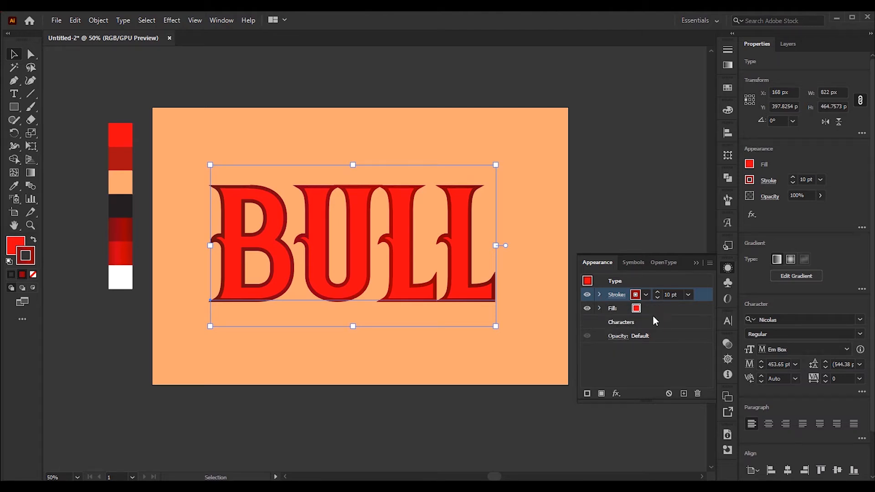
{"action": "left_click", "coordinate": [586, 393]}
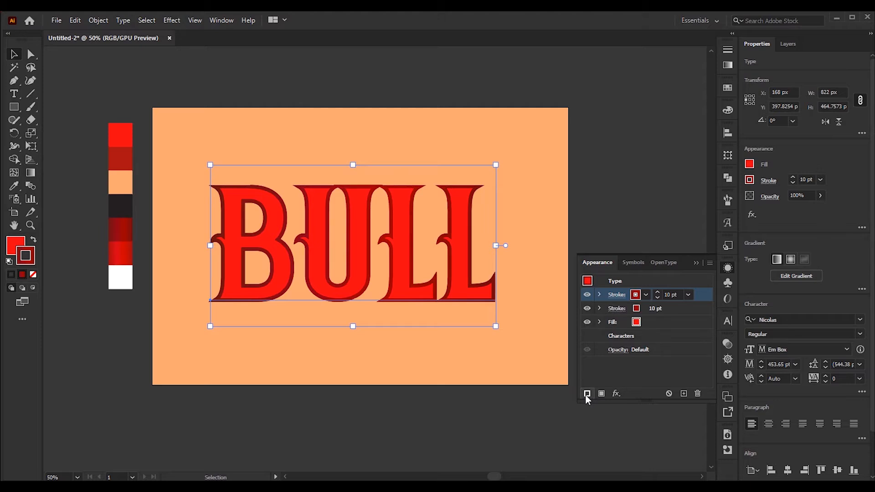
{"action": "left_click", "coordinate": [646, 295]}
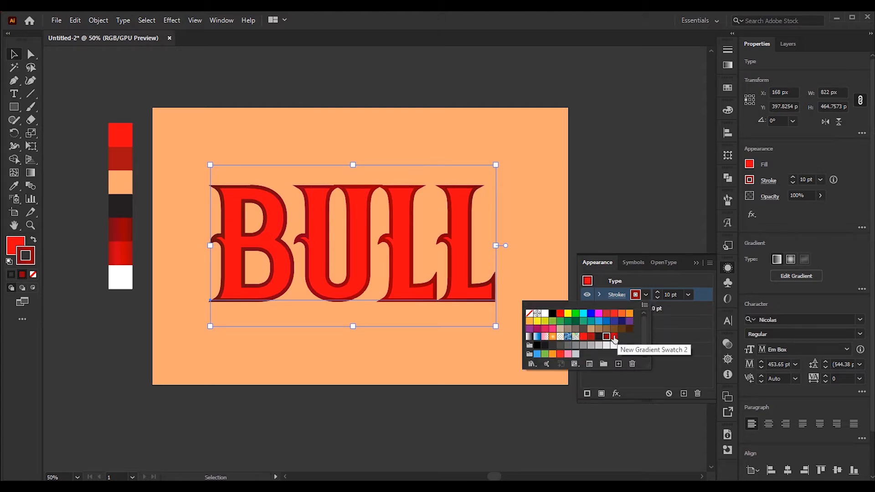
{"action": "left_click", "coordinate": [614, 337]}
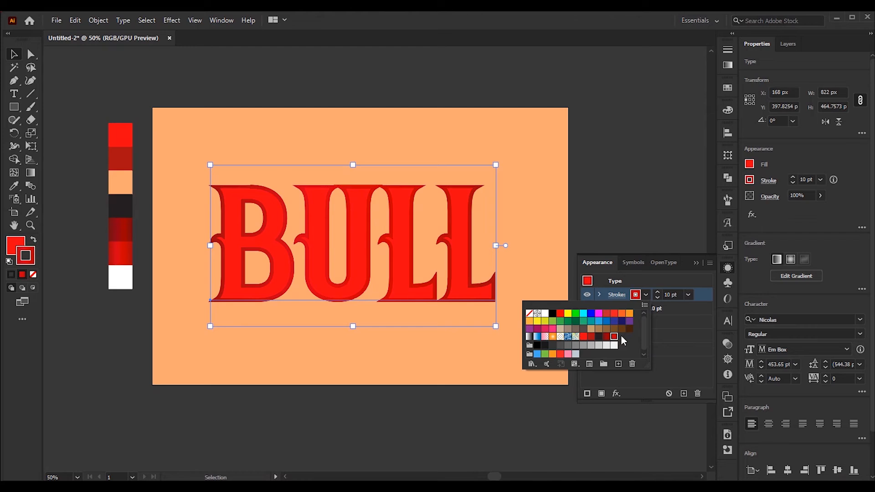
{"action": "left_click", "coordinate": [681, 285]}
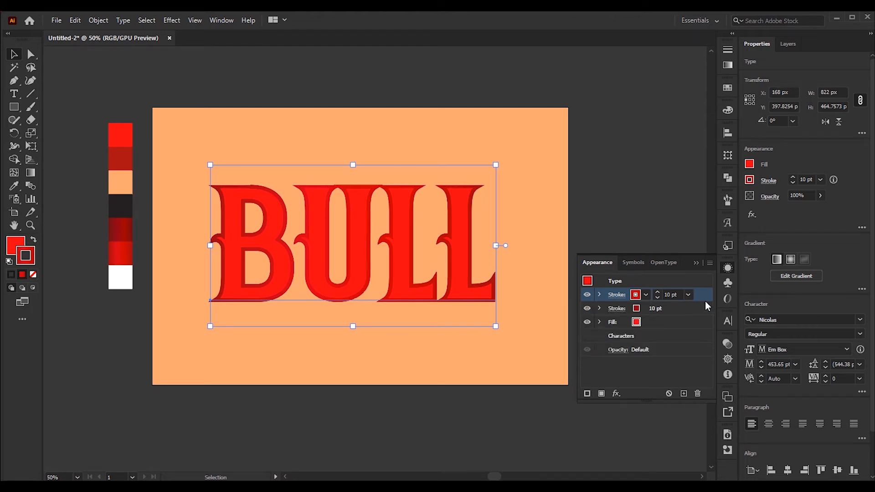
- Apply a Transform effect to the dark red gradient stroke of the BULL text, moving it 0.1 px horizontally and 0.1 px vertically
{"action": "left_click", "coordinate": [661, 323]}
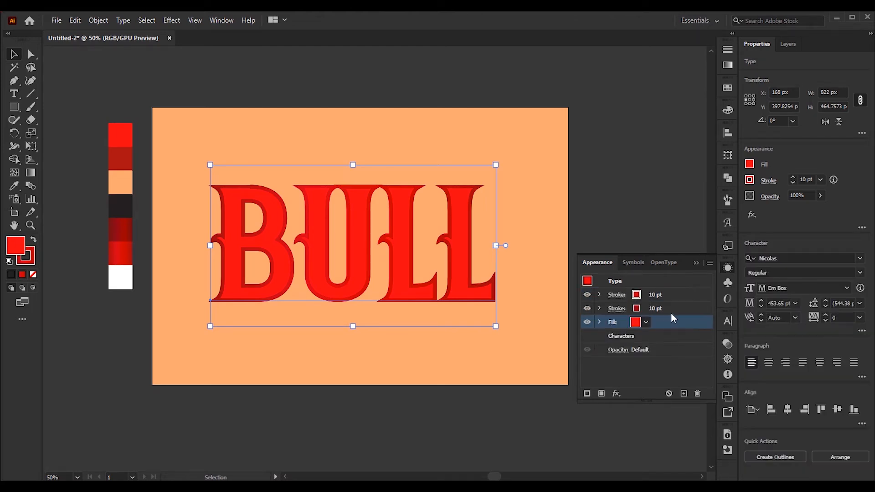
{"action": "left_click", "coordinate": [655, 310]}
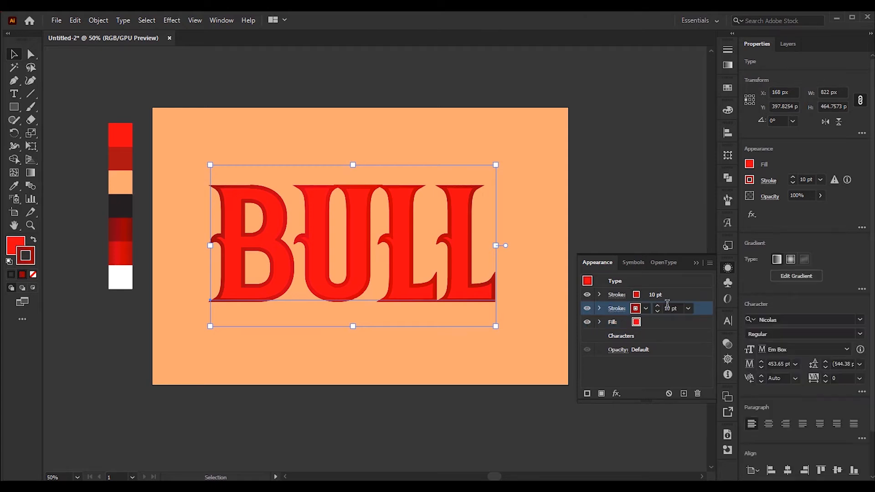
{"action": "left_click", "coordinate": [616, 393]}
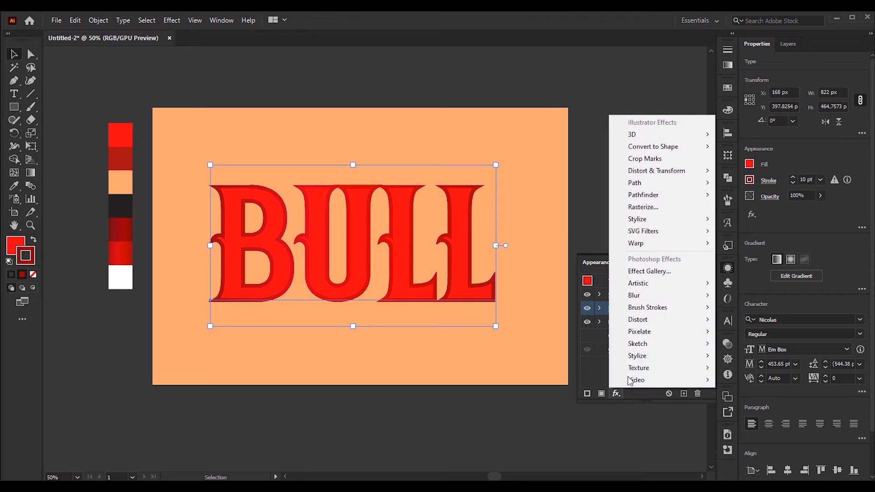
{"action": "mouse_move", "coordinate": [669, 172]}
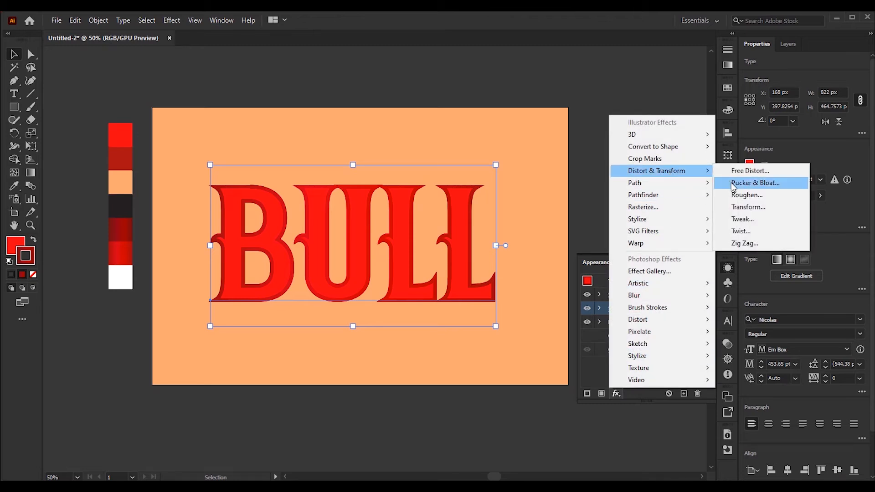
{"action": "left_click", "coordinate": [740, 208]}
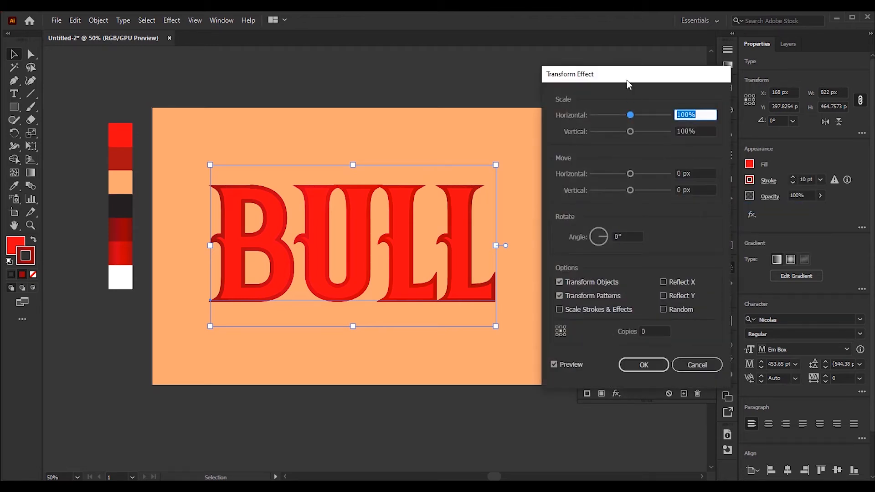
{"action": "left_click_drag", "start_coordinate": [627, 81], "coordinate": [622, 71]}
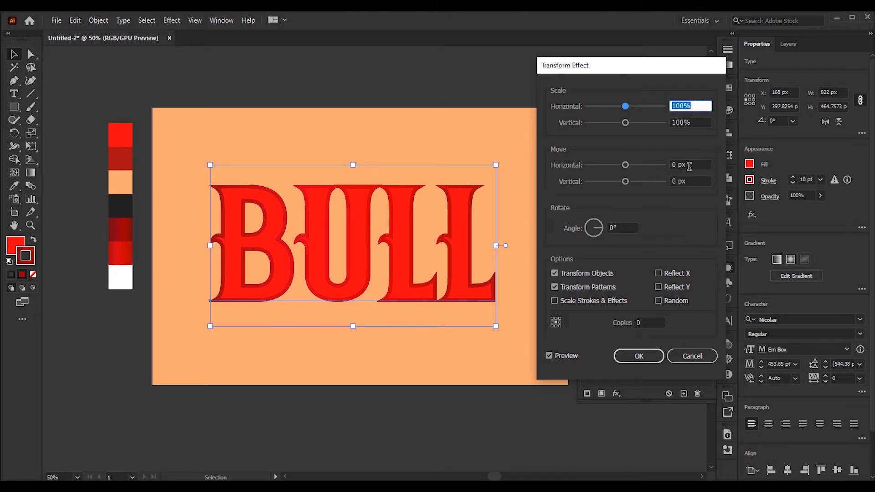
{"action": "left_click_drag", "start_coordinate": [689, 167], "coordinate": [669, 170]}
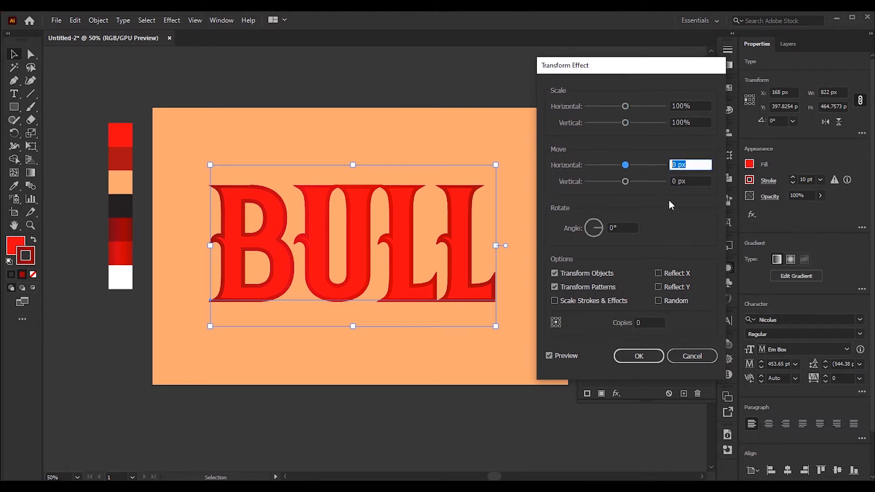
{"action": "type", "text": ".1"}
{"action": "key", "text": "Tab"}
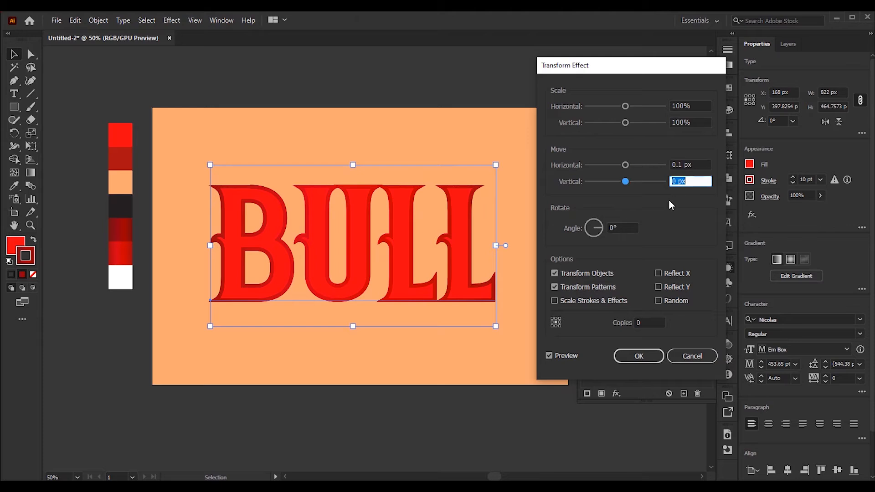
{"action": "type", "text": ".1"}
{"action": "key", "text": "Tab"}
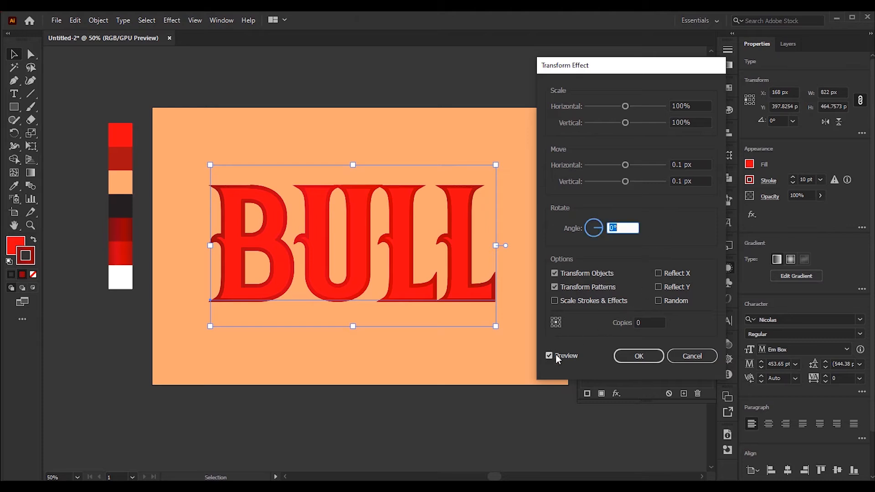
- Set the Transform effect on the dark red stroke to 200 copies and apply it
{"action": "key", "text": "Tab"}
{"action": "type", "text": "3"}
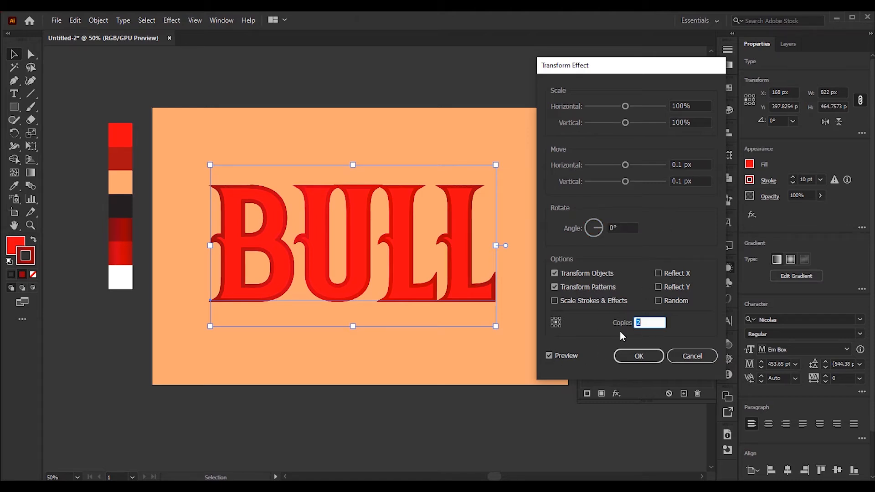
{"action": "key", "text": "Up"}
{"action": "key", "text": "Up"}
{"action": "key", "text": "Up"}
{"action": "key", "text": "Up"}
{"action": "key", "text": "Up"}
{"action": "key", "text": "Up"}
{"action": "key", "text": "Up"}
{"action": "key", "text": "Up"}
{"action": "key", "text": "Up"}
{"action": "key", "text": "Up"}
{"action": "key", "text": "Up"}
{"action": "key", "text": "Up"}
{"action": "key", "text": "Up"}
{"action": "key", "text": "Up"}
{"action": "key", "text": "Up"}
{"action": "key", "text": "Up"}
{"action": "key", "text": "Up"}
{"action": "key", "text": "Up"}
{"action": "key", "text": "Up"}
{"action": "key", "text": "Up"}
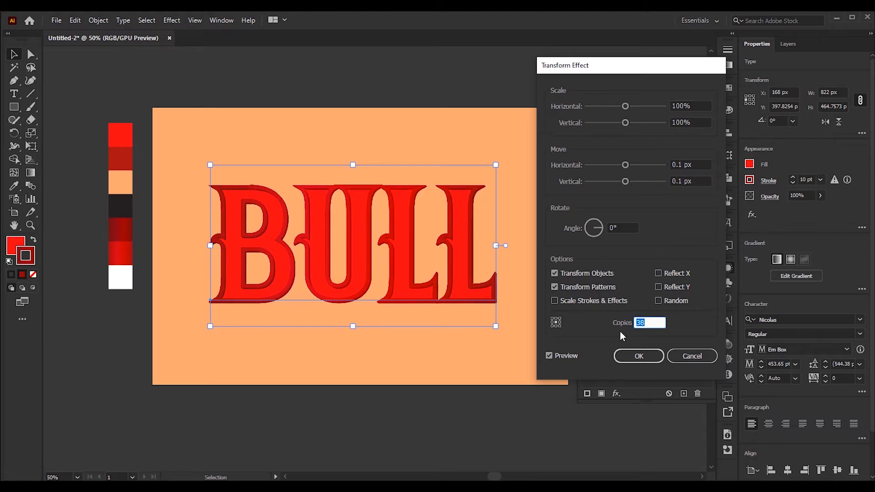
{"action": "type", "text": "200"}
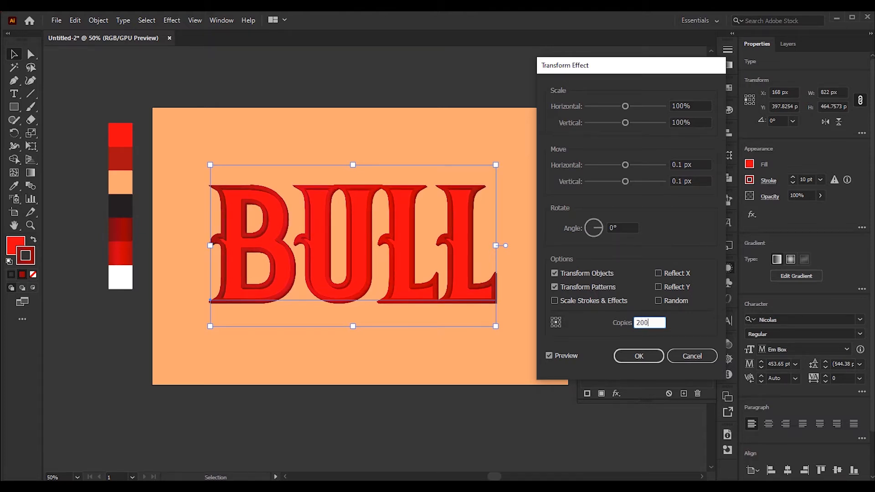
{"action": "key", "text": "Tab"}
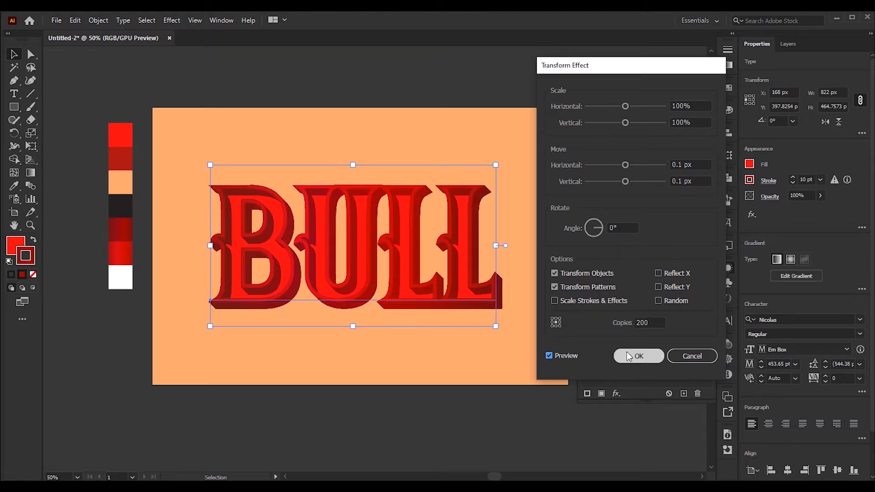
{"action": "left_click", "coordinate": [638, 356]}
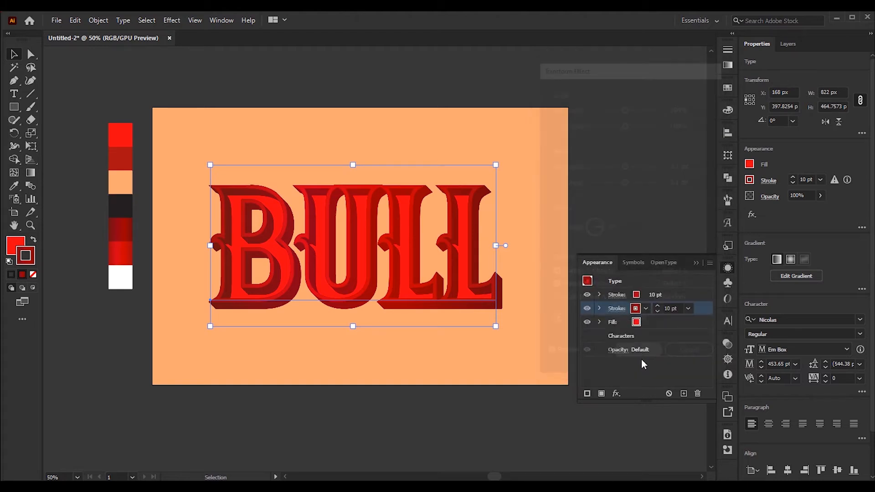
- Add another fill to the BULL text and colour the bottommost fill with the near-black New Pattern Swatch 3
{"action": "left_click", "coordinate": [678, 325]}
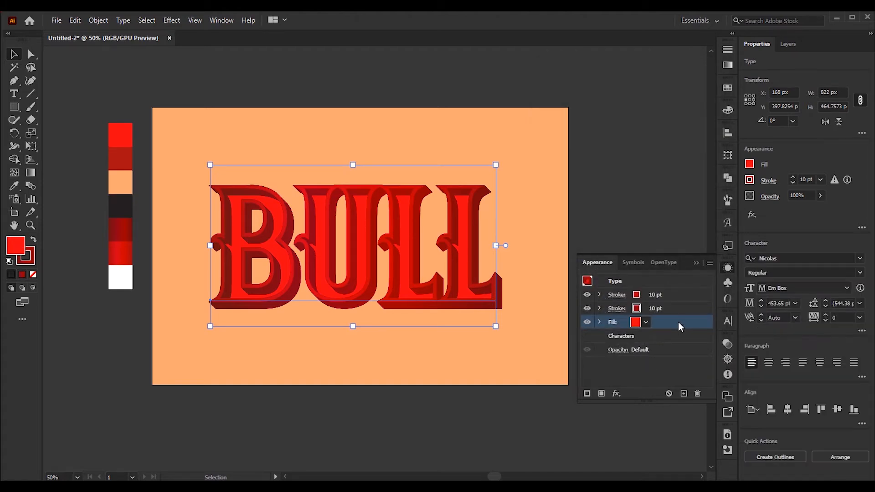
{"action": "left_click", "coordinate": [601, 393]}
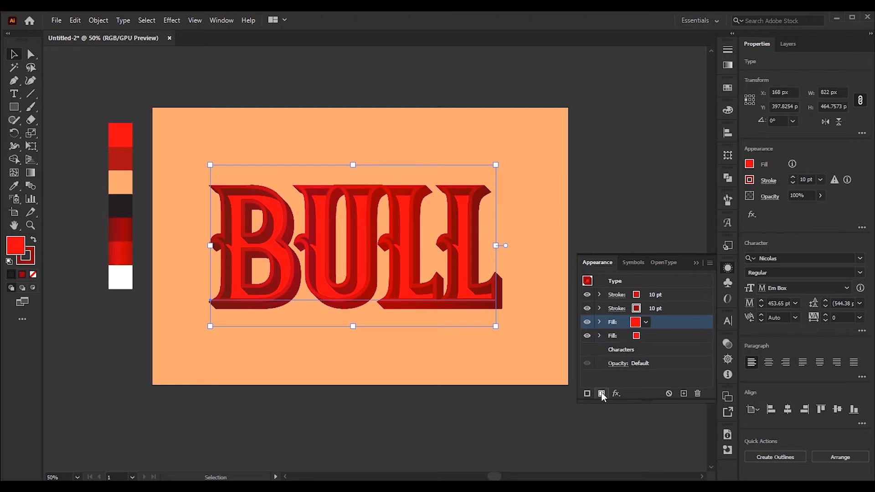
{"action": "left_click", "coordinate": [646, 338]}
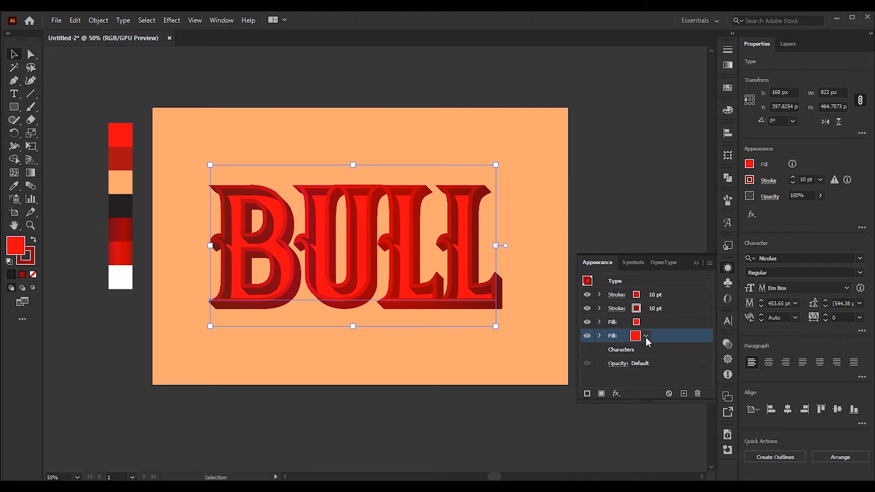
{"action": "left_click", "coordinate": [640, 339]}
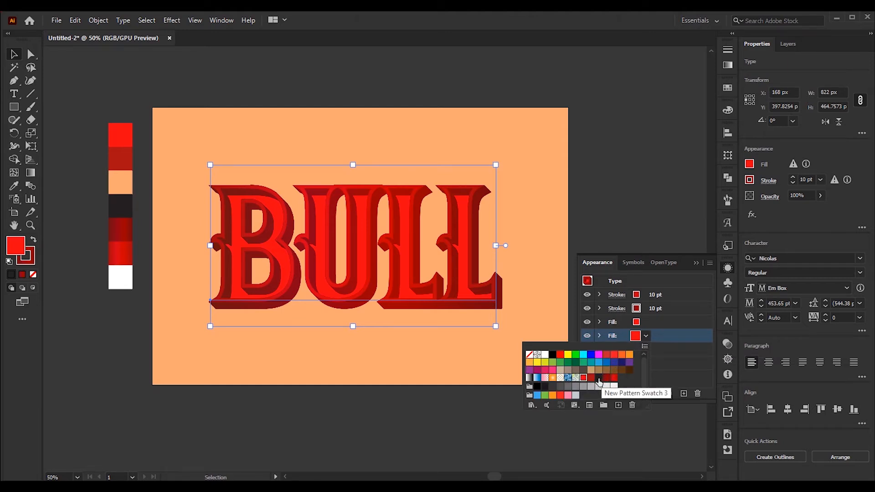
{"action": "left_click", "coordinate": [598, 378]}
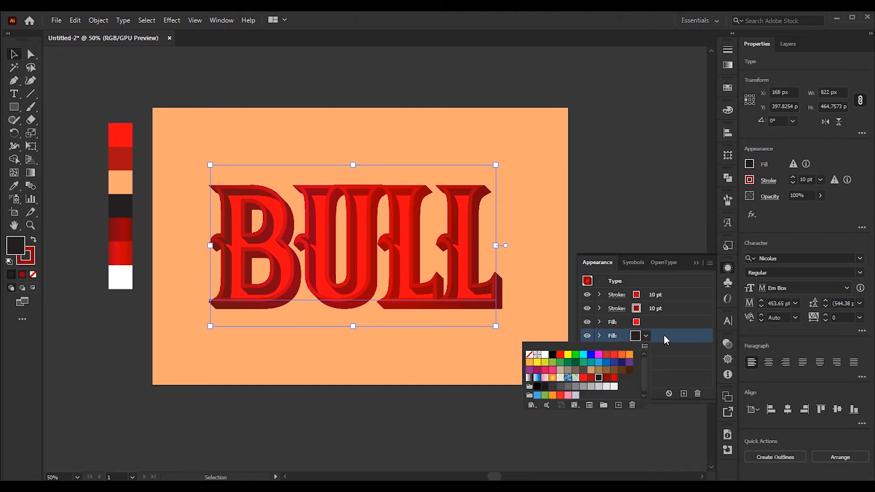
{"action": "left_click", "coordinate": [663, 335]}
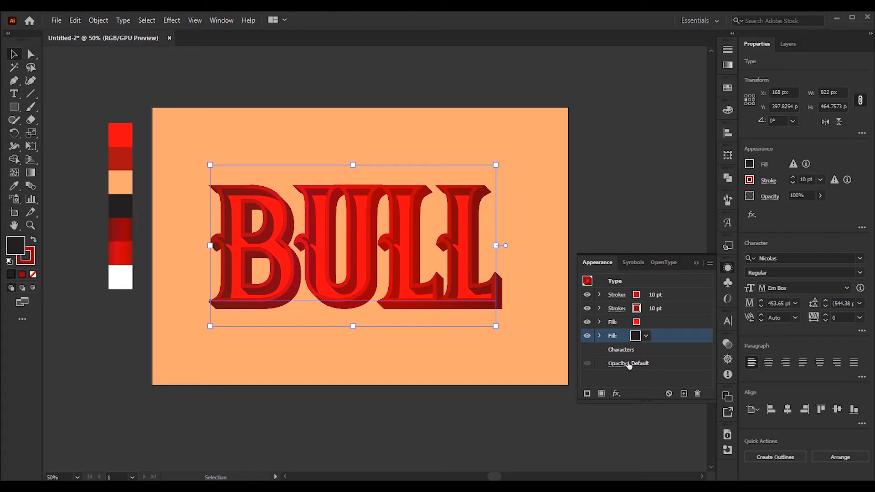
- Apply a Transform effect to the near-black fill, moving it 50 px horizontally and 50 px vertically
{"action": "left_click", "coordinate": [616, 394]}
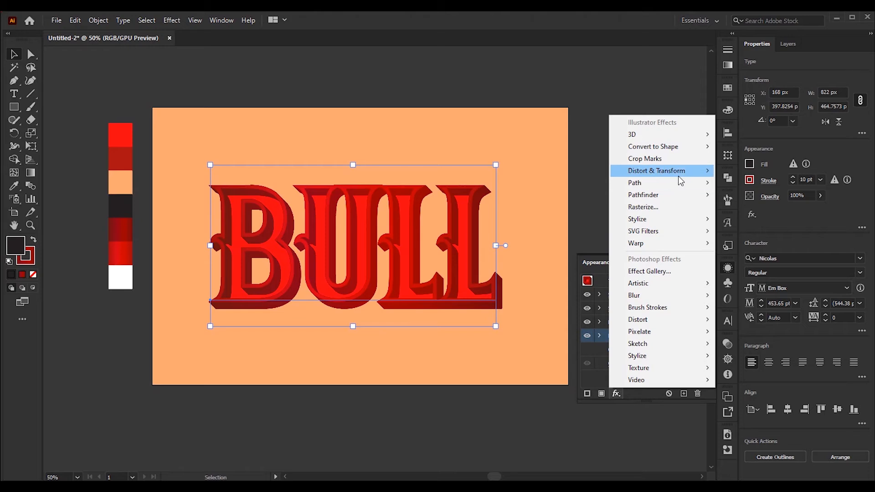
{"action": "mouse_move", "coordinate": [678, 176]}
{"action": "left_click", "coordinate": [752, 209]}
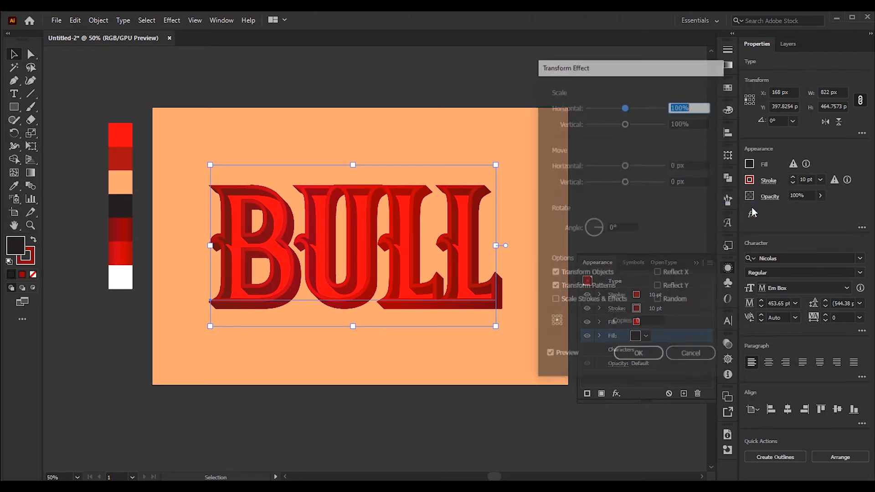
{"action": "left_click", "coordinate": [686, 164]}
{"action": "type", "text": "50"}
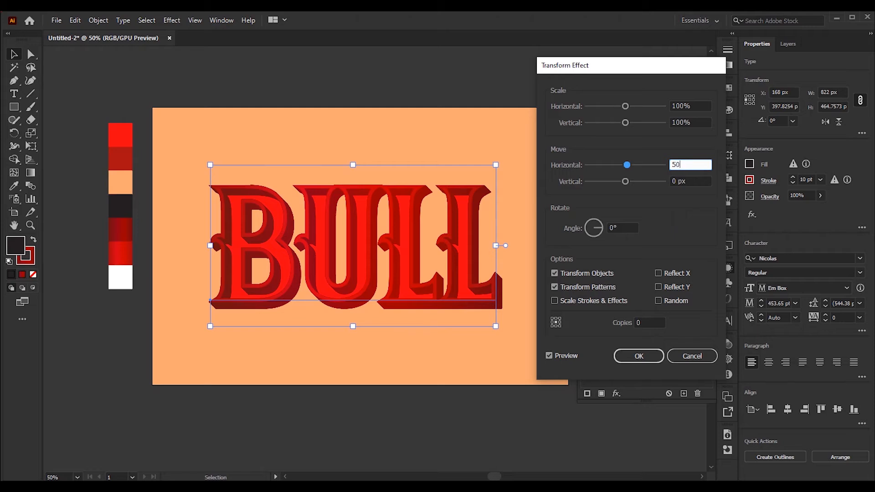
{"action": "key", "text": "Tab"}
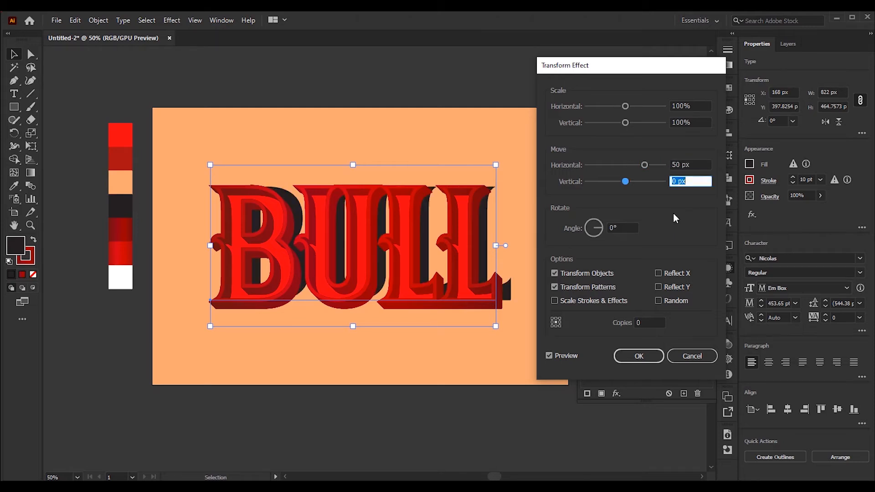
{"action": "type", "text": "50"}
{"action": "key", "text": "Tab"}
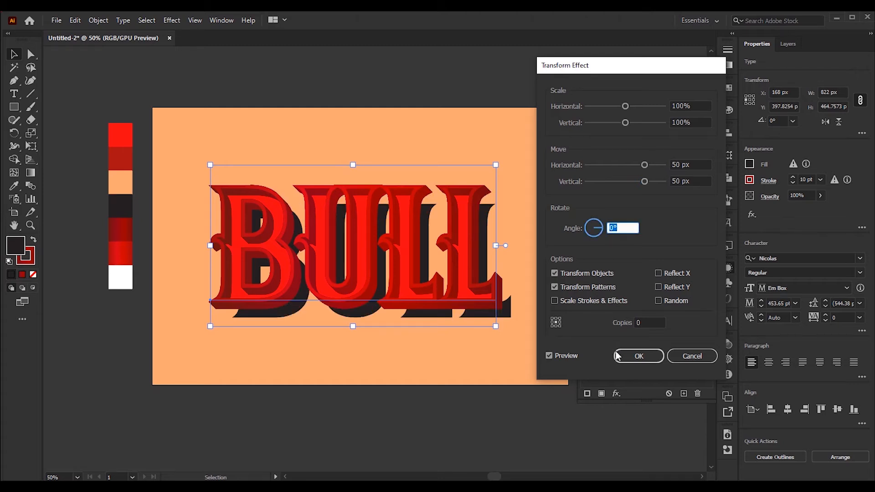
{"action": "left_click", "coordinate": [639, 357]}
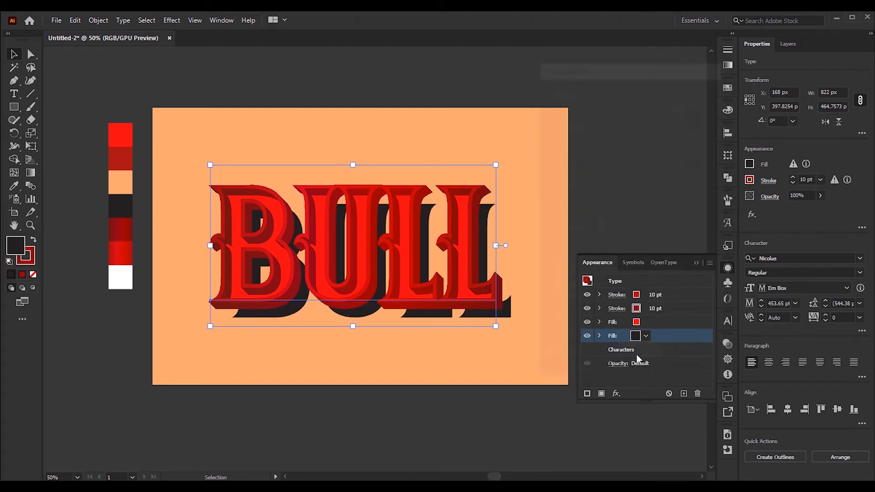
- Reduce the opacity of the near-black shadow fill to 60%
{"action": "left_click", "coordinate": [599, 336]}
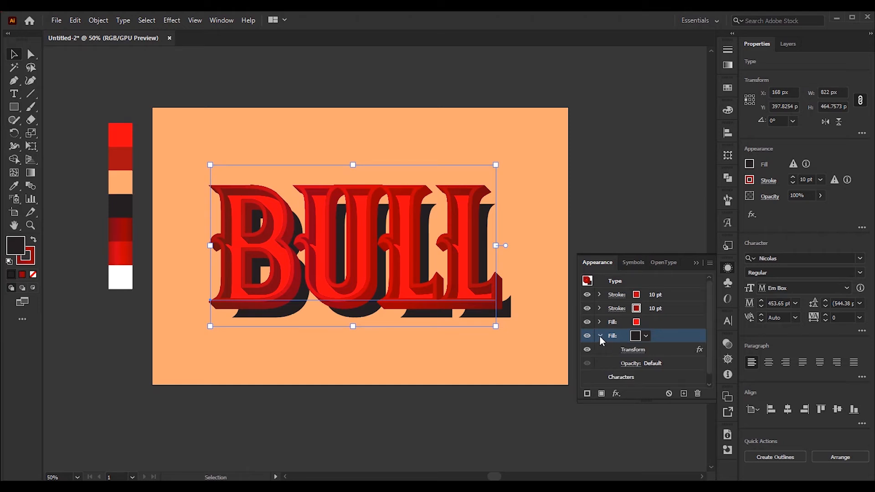
{"action": "left_click", "coordinate": [630, 363]}
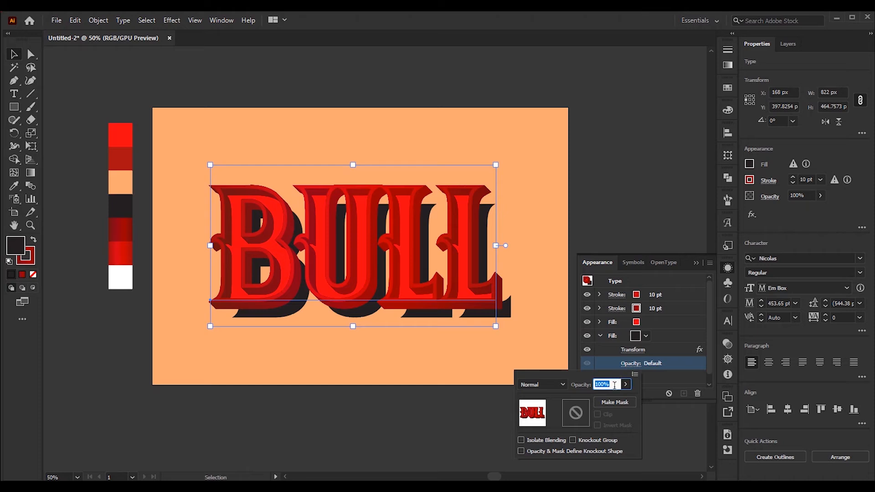
{"action": "left_click", "coordinate": [624, 385]}
{"action": "left_click_drag", "start_coordinate": [624, 398], "coordinate": [607, 398]}
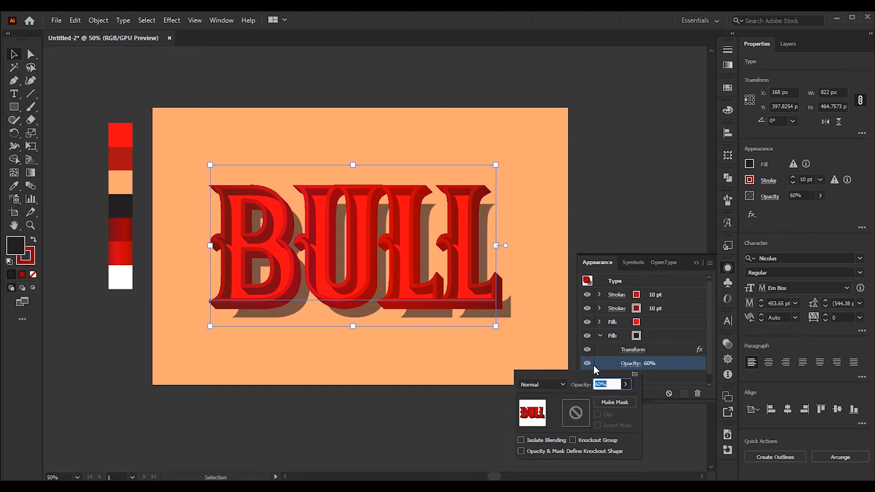
{"action": "left_click", "coordinate": [603, 344]}
{"action": "left_click", "coordinate": [600, 336]}
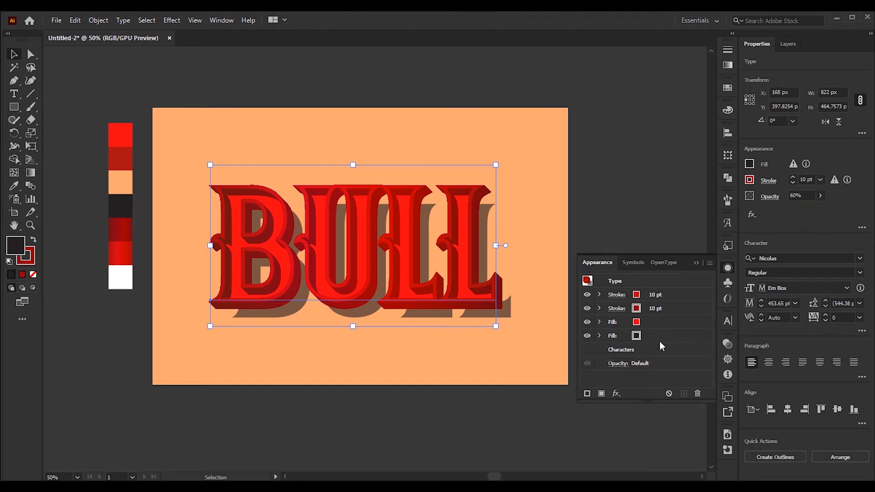
- Add a third stroke to the BULL text, place it above all other attributes and colour it white
{"action": "left_click", "coordinate": [664, 339]}
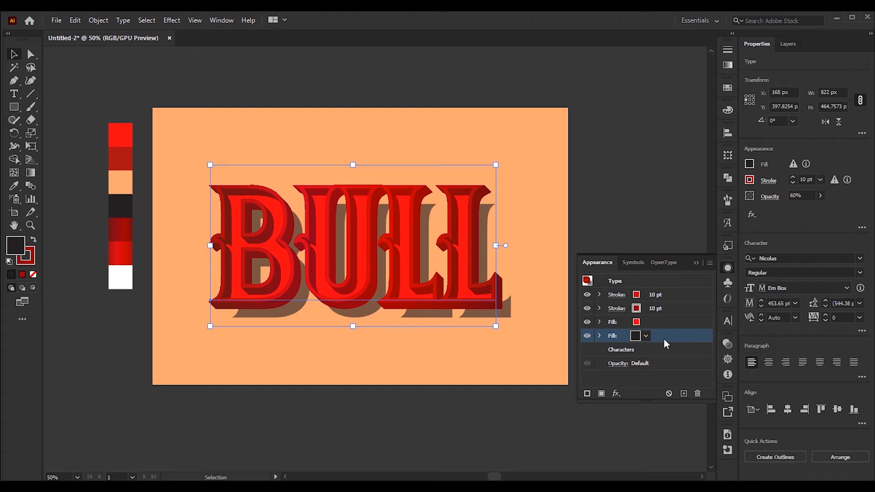
{"action": "left_click", "coordinate": [587, 393]}
{"action": "left_click_drag", "start_coordinate": [701, 335], "coordinate": [693, 288]}
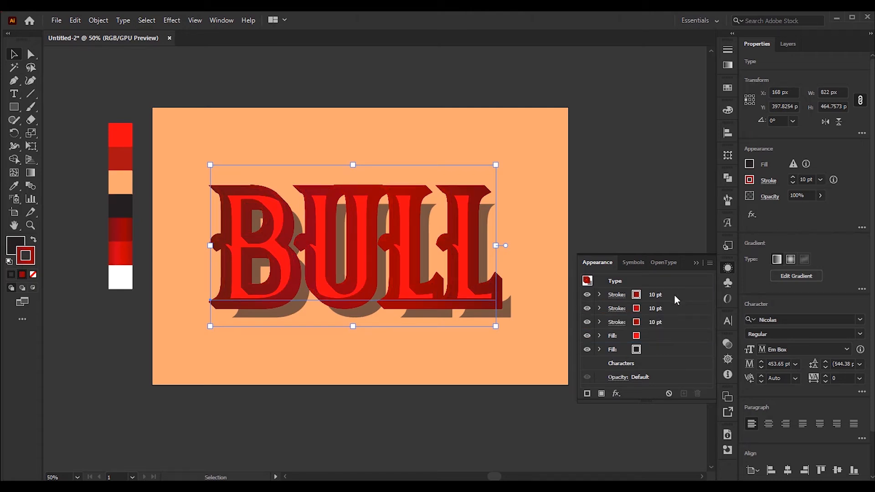
{"action": "left_click", "coordinate": [655, 297]}
{"action": "left_click", "coordinate": [646, 295]}
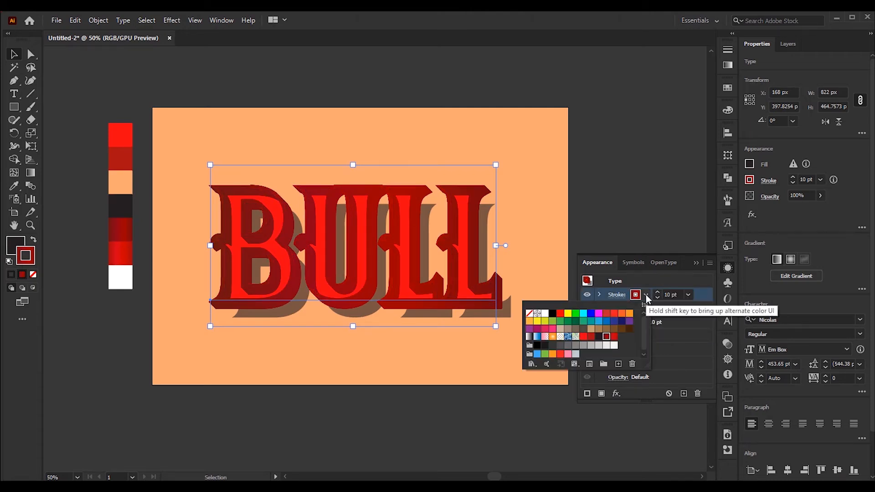
{"action": "left_click", "coordinate": [545, 314]}
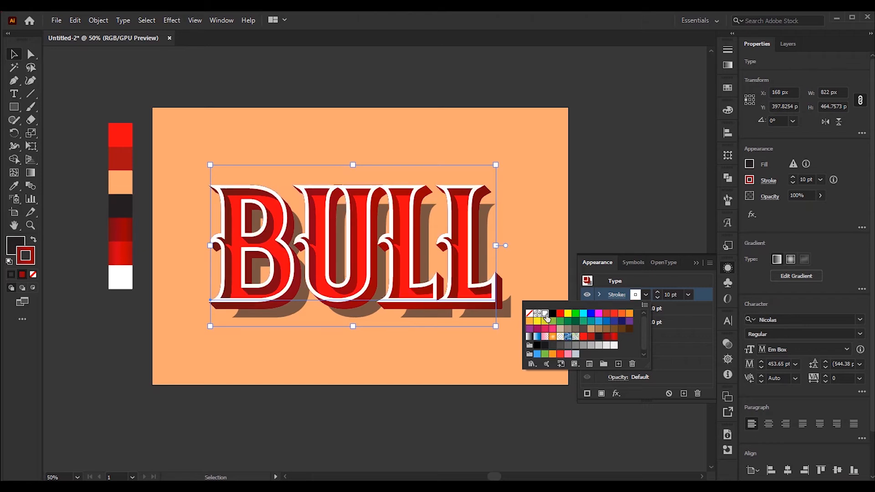
- Set the weight of the white stroke on the BULL text to 3 pt
{"action": "left_click", "coordinate": [667, 302]}
{"action": "left_click", "coordinate": [680, 295]}
{"action": "key", "text": "BackSpace"}
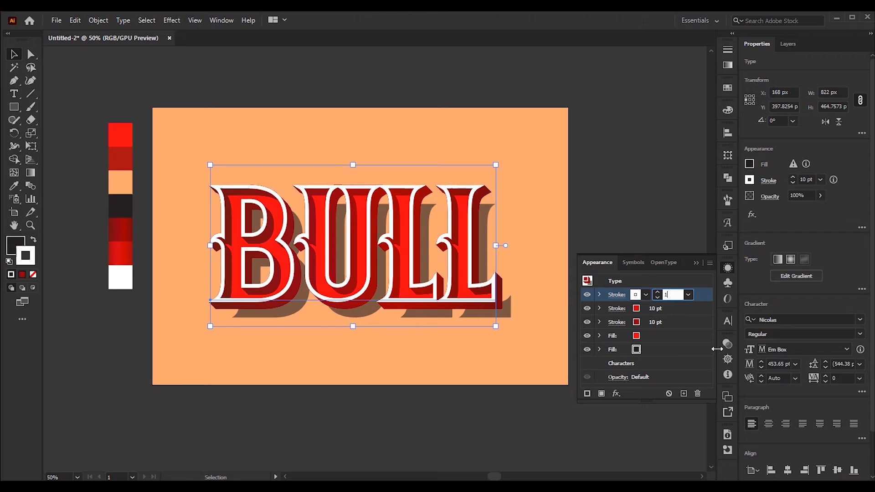
{"action": "type", "text": "3"}
{"action": "key", "text": "Return"}
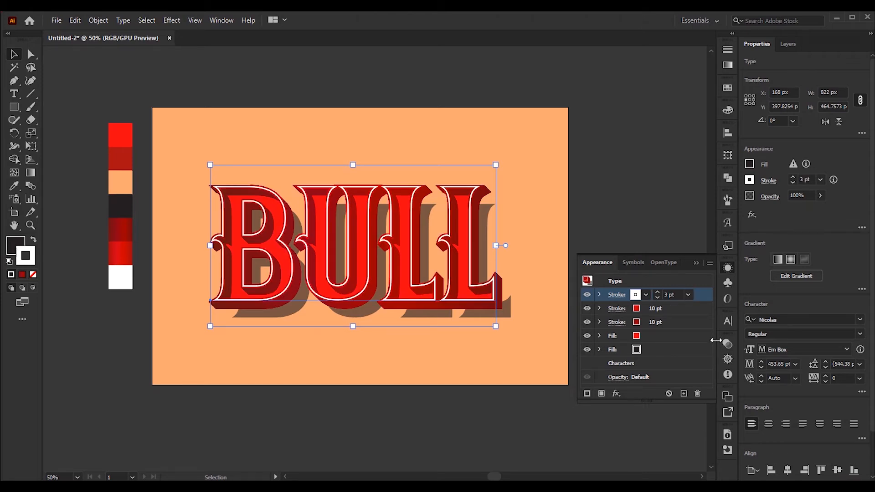
{"action": "left_click", "coordinate": [687, 281]}
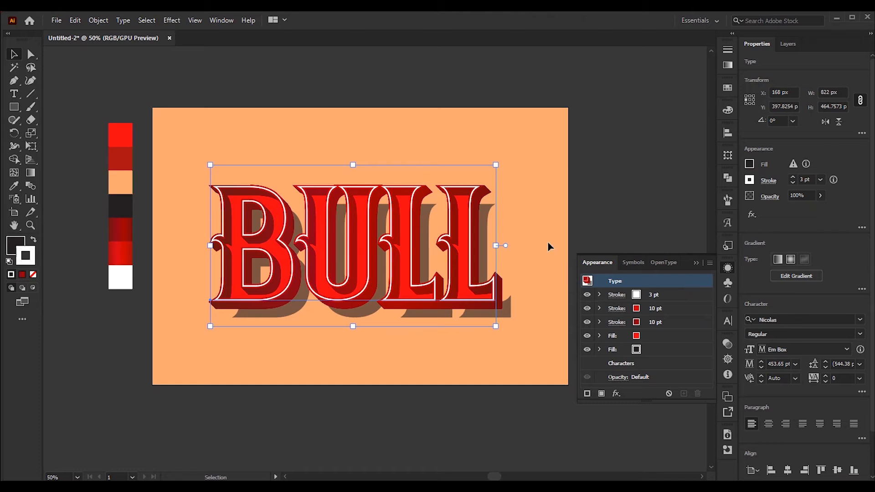
{"action": "left_click_drag", "start_coordinate": [556, 219], "coordinate": [503, 239]}
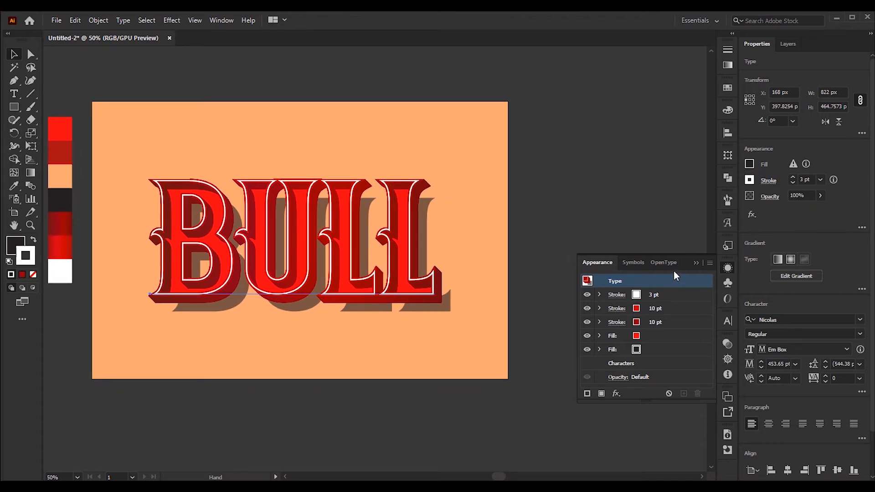
{"action": "left_click", "coordinate": [694, 263]}
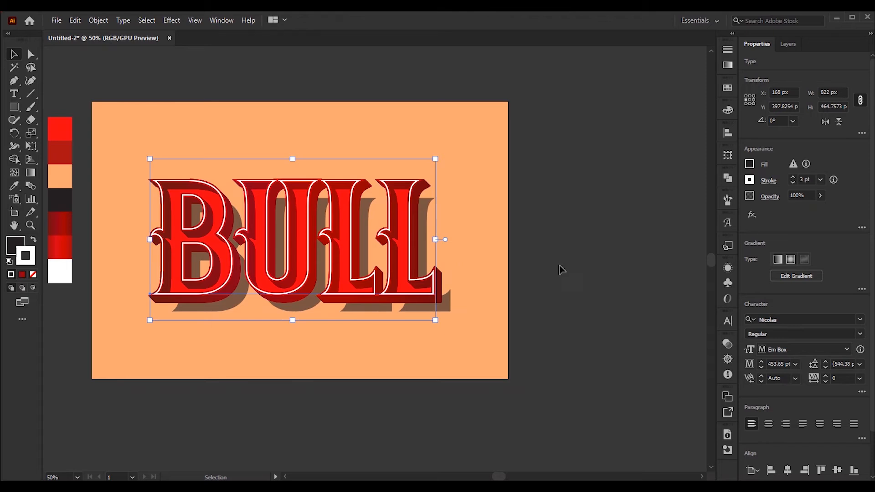
- Draw a horizontal rectangle about 233 px wide and 23 px high across the artboard's right edge
{"action": "left_click", "coordinate": [14, 108]}
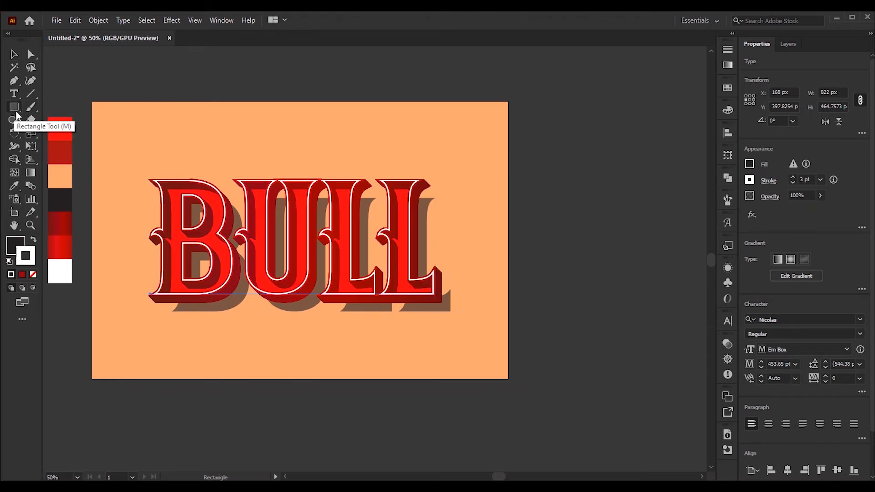
{"action": "left_click_drag", "start_coordinate": [476, 192], "coordinate": [556, 199]}
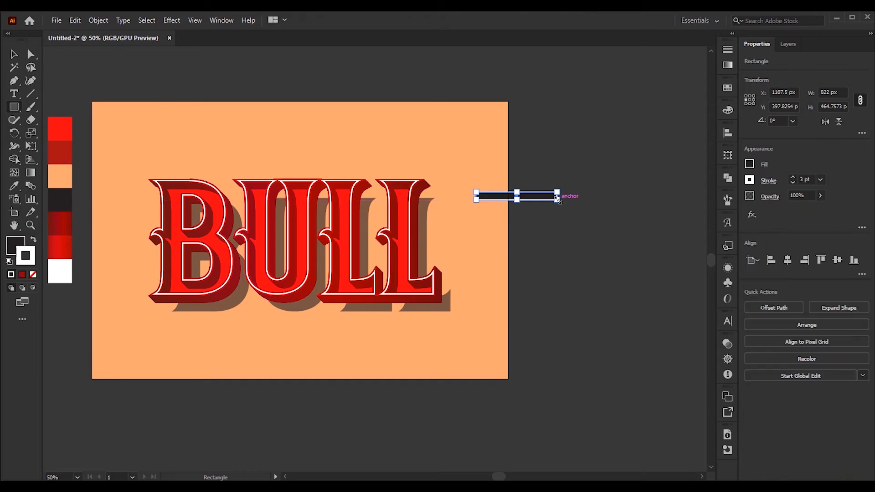
{"action": "key", "text": "space"}
{"action": "left_click_drag", "start_coordinate": [511, 260], "coordinate": [535, 268]}
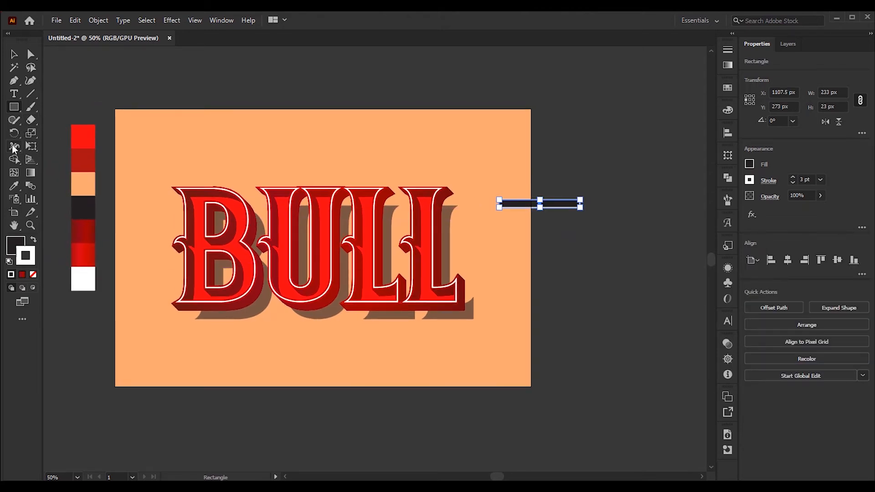
- Colour the rectangle with the dark red sampled by Eyedropper from the second square of the colour palette
{"action": "left_click", "coordinate": [14, 185]}
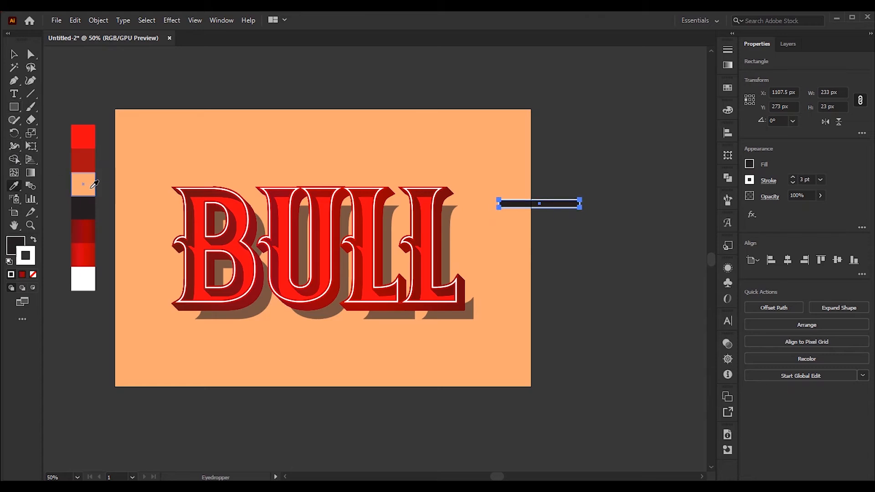
{"action": "left_click", "coordinate": [91, 160]}
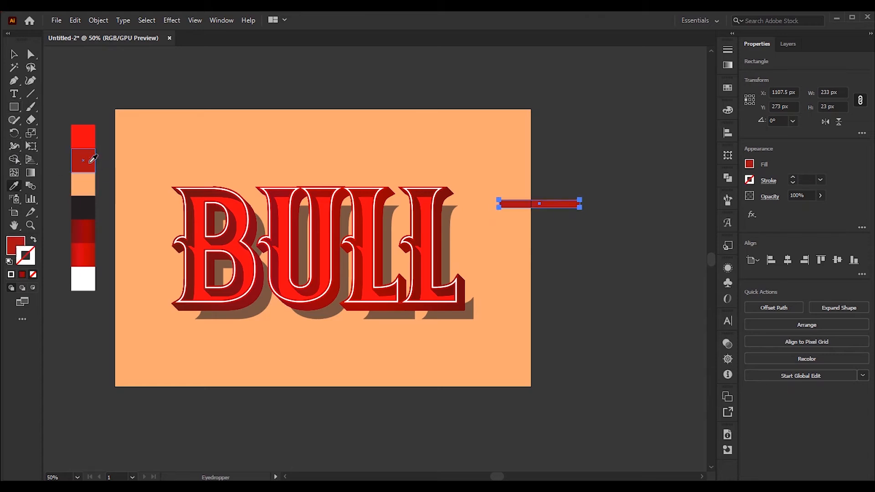
{"action": "left_click", "coordinate": [14, 54]}
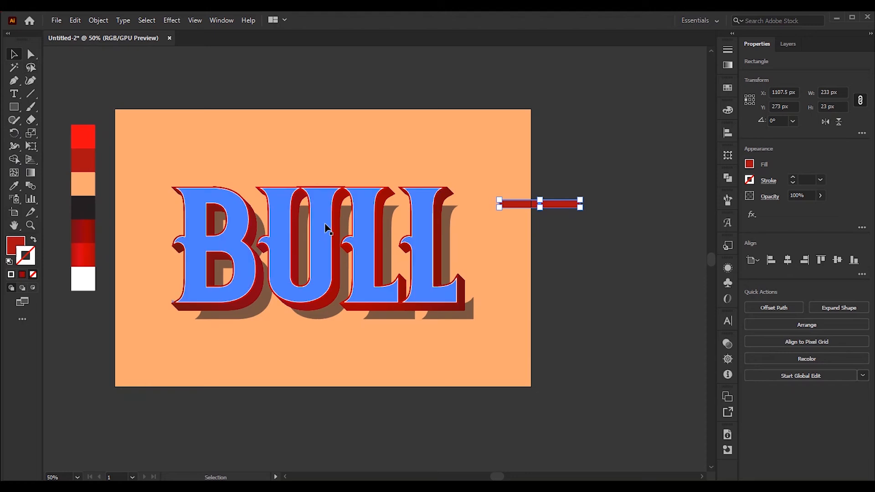
- Move the dark red rectangle over the upper part of the last L and thin it to about 11 px high
{"action": "left_click_drag", "start_coordinate": [537, 275], "coordinate": [490, 287]}
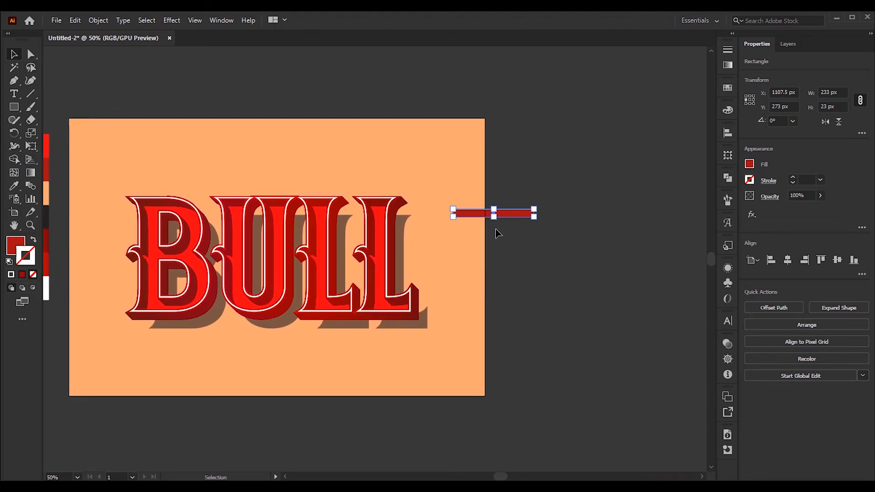
{"action": "scroll", "coordinate": [481, 227], "scroll_direction": "up", "scroll_amount": 3}
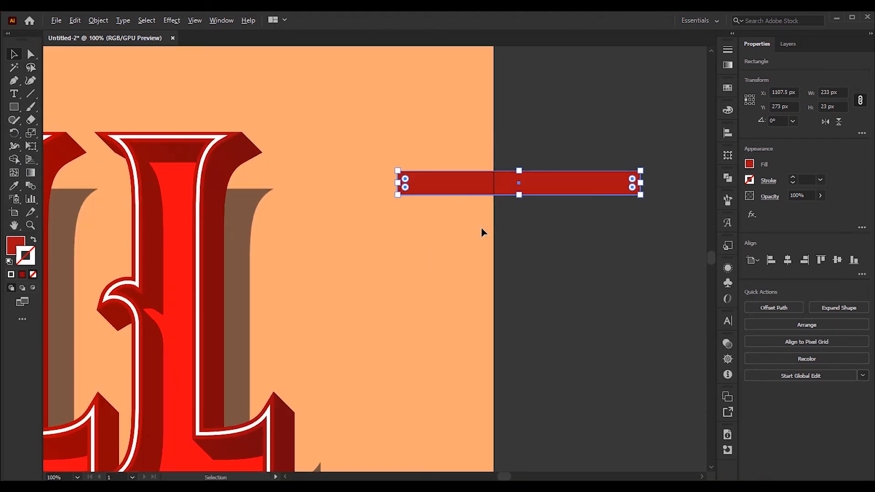
{"action": "scroll", "coordinate": [488, 287], "scroll_direction": "up", "scroll_amount": 2}
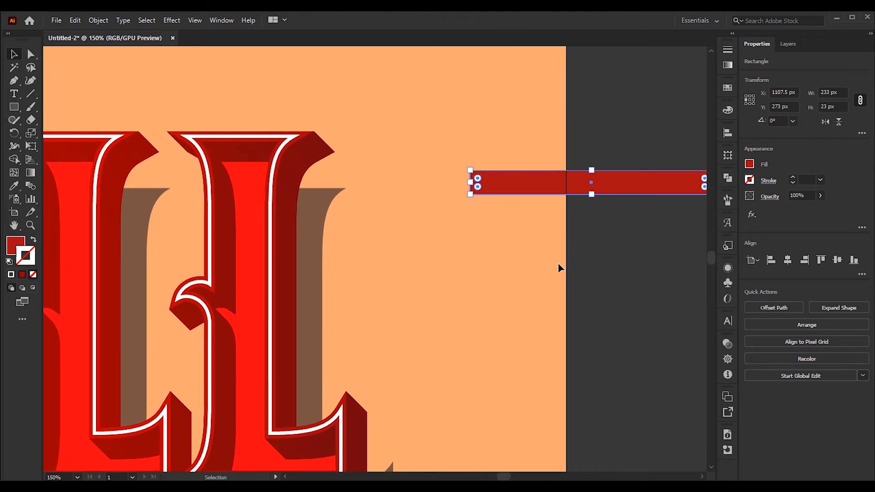
{"action": "left_click_drag", "start_coordinate": [552, 194], "coordinate": [359, 180]}
{"action": "left_click", "coordinate": [516, 240]}
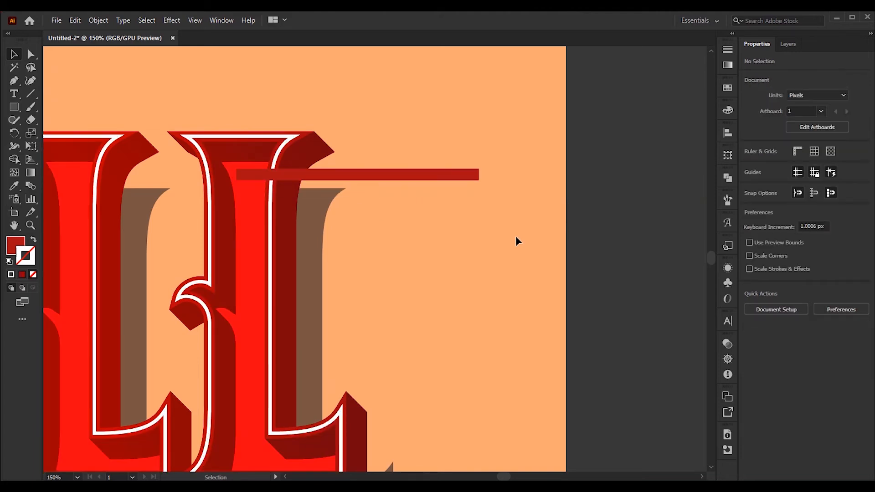
- Reduce the height of the dark red bar to 6 px
{"action": "left_click", "coordinate": [401, 179]}
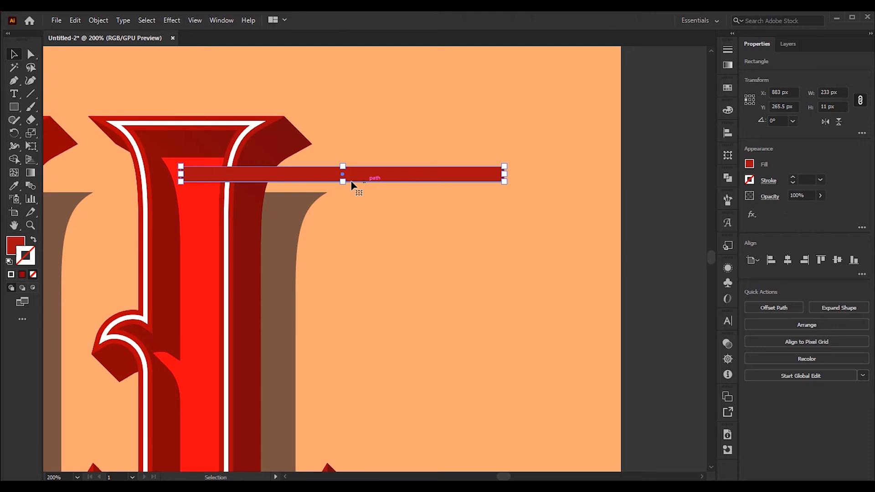
{"action": "left_click_drag", "start_coordinate": [342, 182], "coordinate": [344, 175]}
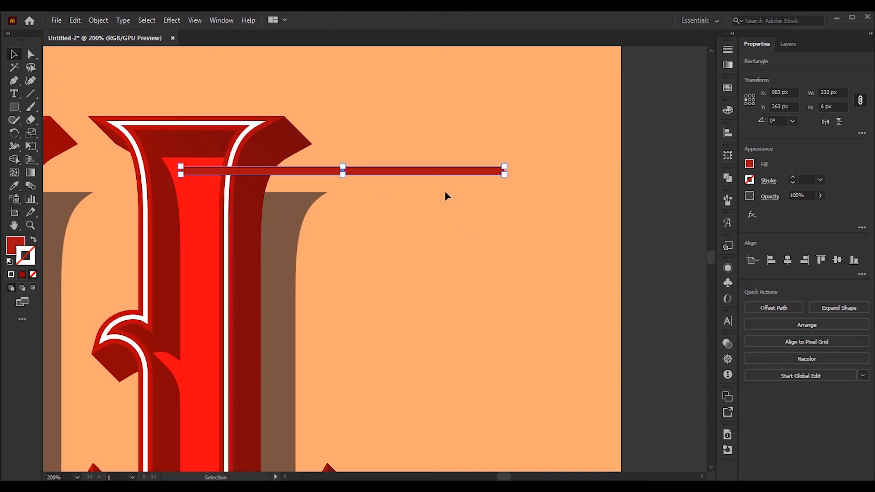
{"action": "scroll", "coordinate": [439, 184], "scroll_direction": "down", "scroll_amount": 3}
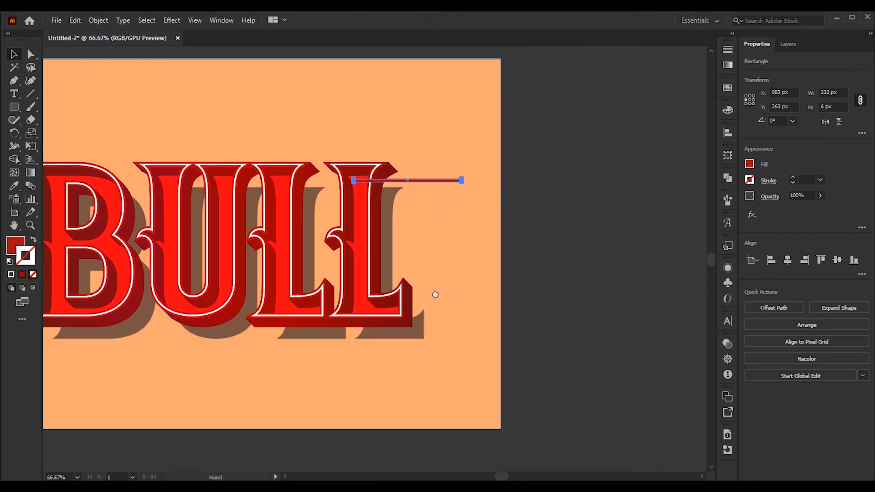
{"action": "left_click_drag", "start_coordinate": [443, 293], "coordinate": [410, 287]}
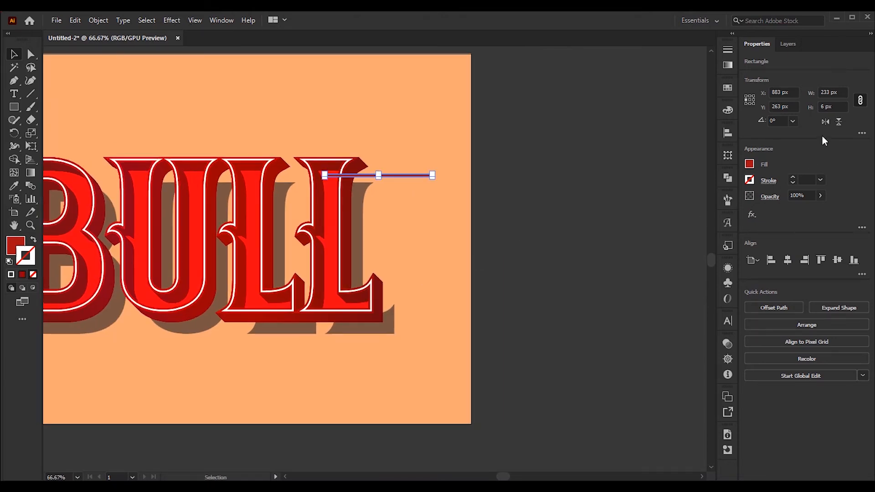
{"action": "left_click", "coordinate": [828, 107]}
{"action": "key", "text": "Return"}
{"action": "left_click", "coordinate": [425, 200]}
- Move the dark red bar off the artboard, save it as a pattern swatch and delete the original bar
{"action": "left_click_drag", "start_coordinate": [411, 176], "coordinate": [634, 186]}
{"action": "left_click", "coordinate": [727, 88]}
{"action": "left_click_drag", "start_coordinate": [553, 172], "coordinate": [660, 142]}
{"action": "left_click_drag", "start_coordinate": [536, 217], "coordinate": [467, 238]}
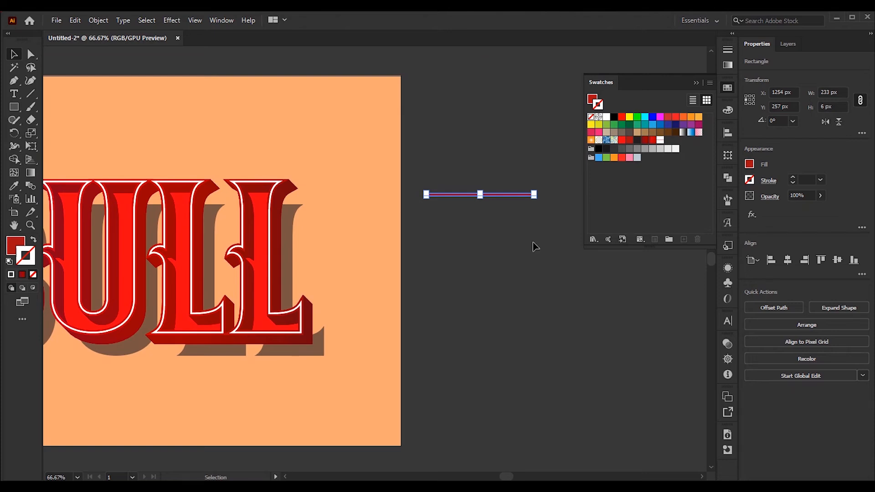
{"action": "key", "text": "Delete"}
- Select the BULL text and add another fill to its appearance, based on the near-black shadow fill
{"action": "left_click_drag", "start_coordinate": [404, 325], "coordinate": [481, 326]}
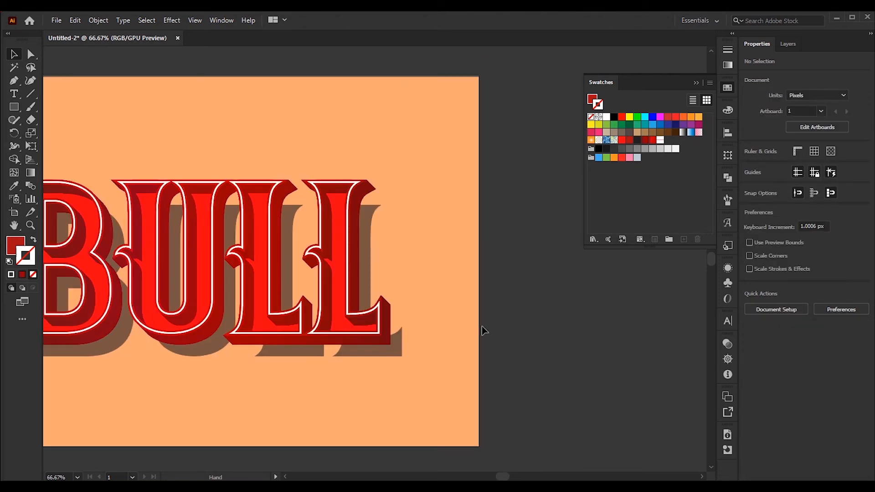
{"action": "left_click", "coordinate": [374, 329]}
{"action": "left_click_drag", "start_coordinate": [555, 345], "coordinate": [666, 331]}
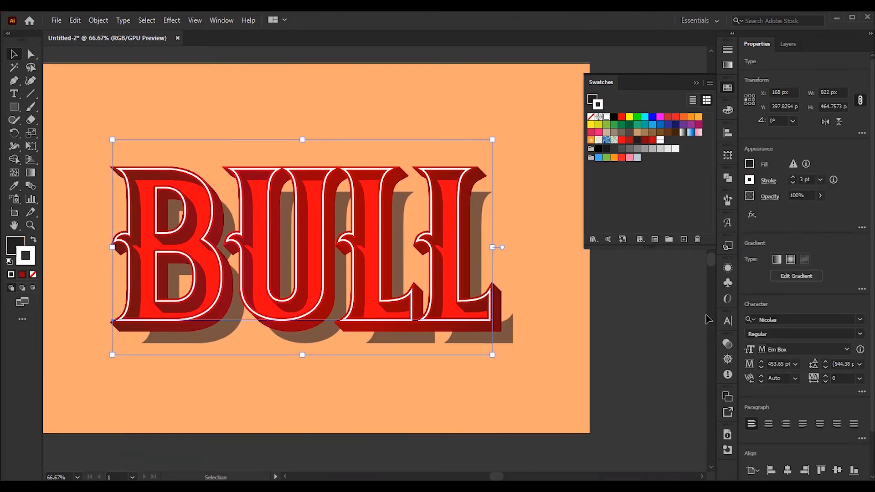
{"action": "left_click", "coordinate": [726, 269]}
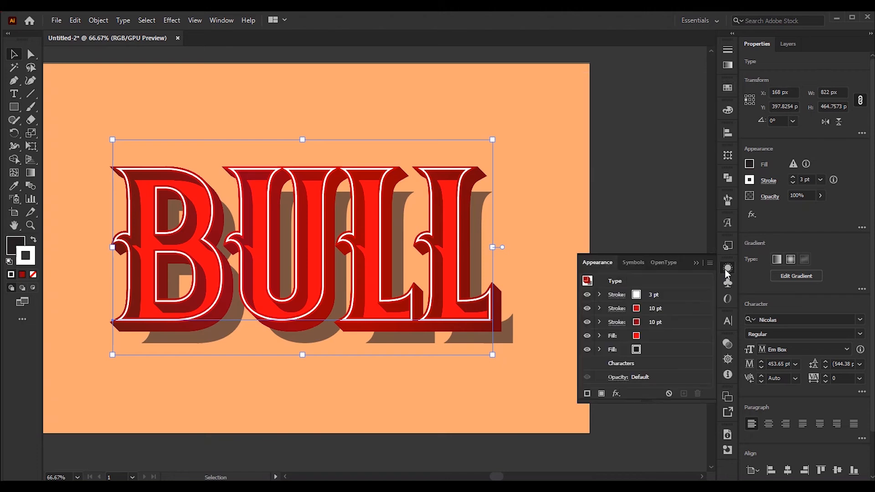
{"action": "left_click", "coordinate": [670, 348]}
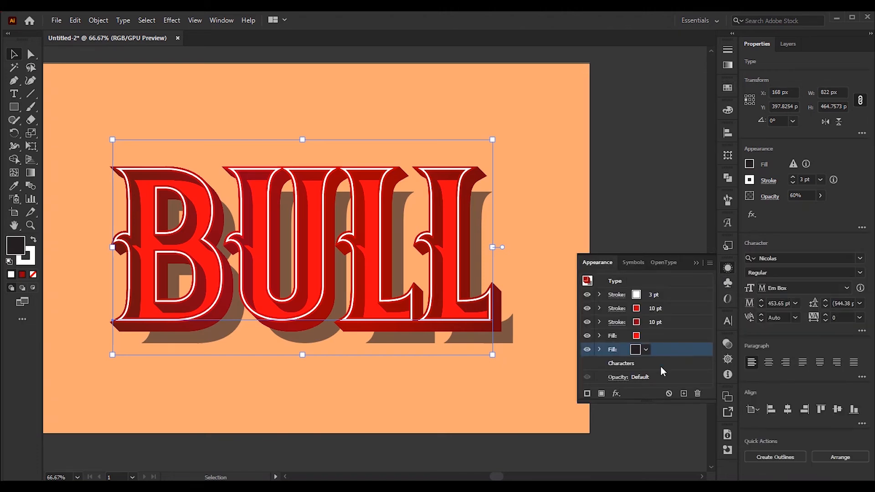
{"action": "left_click", "coordinate": [600, 395]}
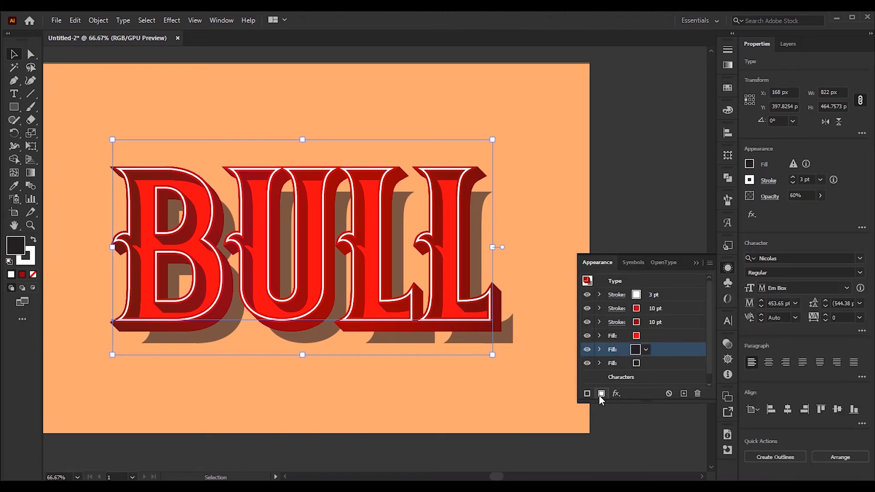
- Colour the new fill with the dark red bar pattern swatch and place it directly above the bright red fill
{"action": "left_click", "coordinate": [645, 349]}
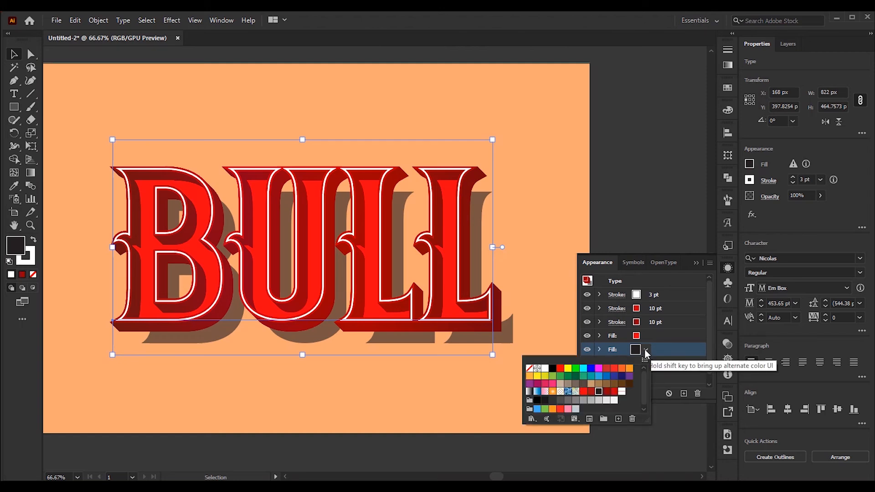
{"action": "left_click", "coordinate": [622, 392]}
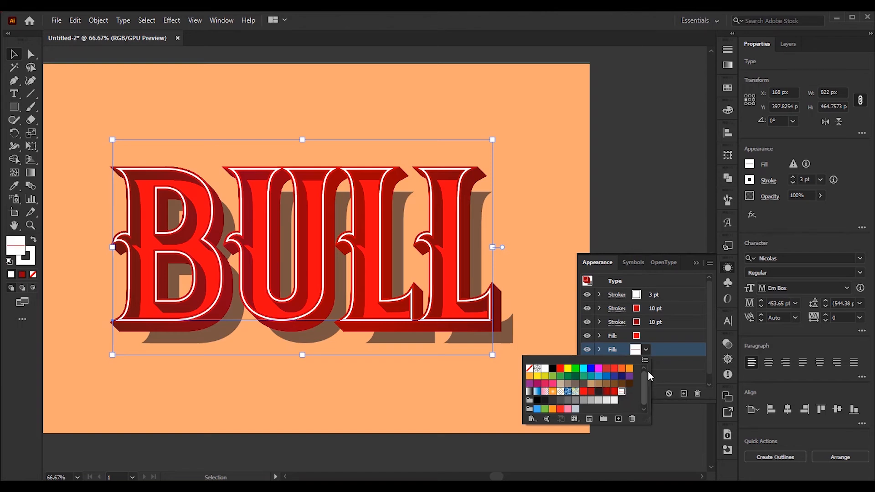
{"action": "left_click", "coordinate": [665, 349]}
{"action": "left_click_drag", "start_coordinate": [665, 349], "coordinate": [666, 331]}
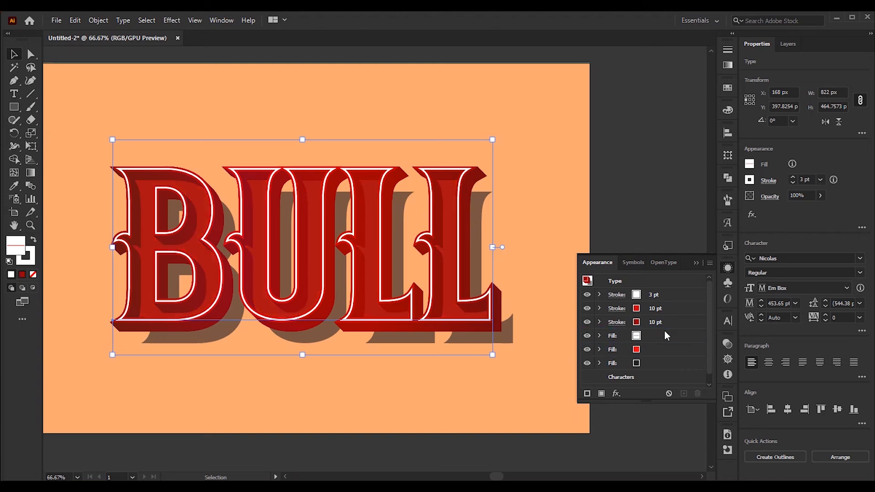
- Open New Pattern Swatch 4 from the text's top fill for editing and set its tile height to 6*3, giving 18 px
{"action": "key", "text": "space"}
{"action": "left_click_drag", "start_coordinate": [537, 396], "coordinate": [496, 402]}
{"action": "key", "text": "space"}
{"action": "left_click_drag", "start_coordinate": [529, 428], "coordinate": [513, 408]}
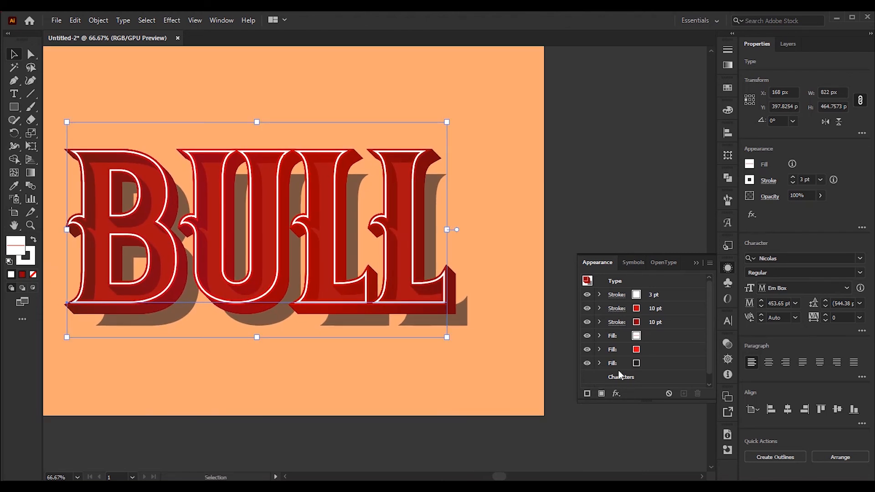
{"action": "left_click", "coordinate": [637, 337]}
{"action": "left_click", "coordinate": [647, 335]}
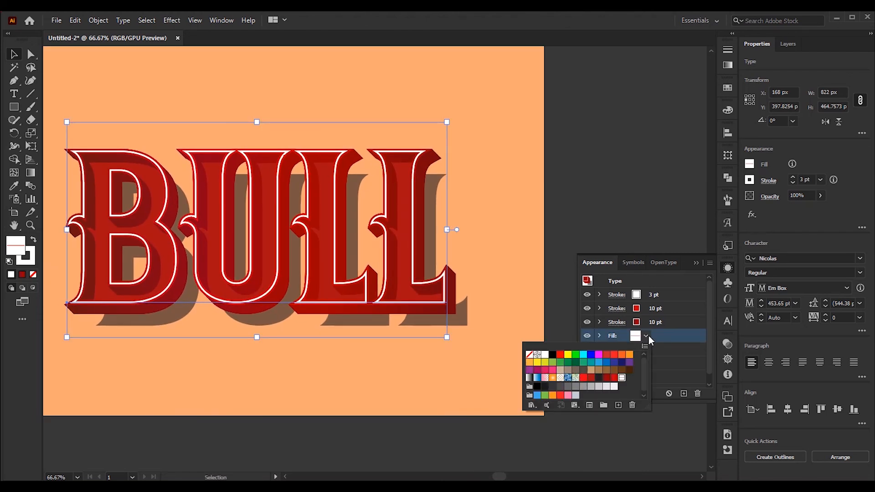
{"action": "double_click", "coordinate": [622, 378]}
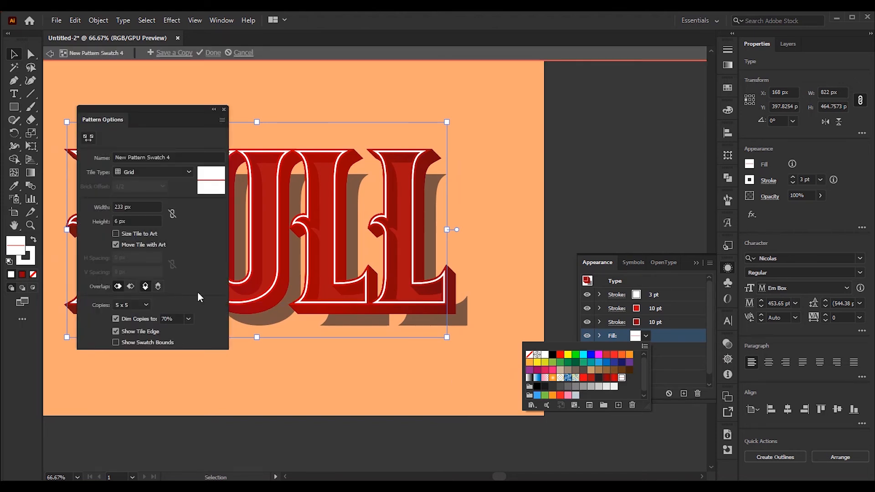
{"action": "left_click", "coordinate": [131, 221]}
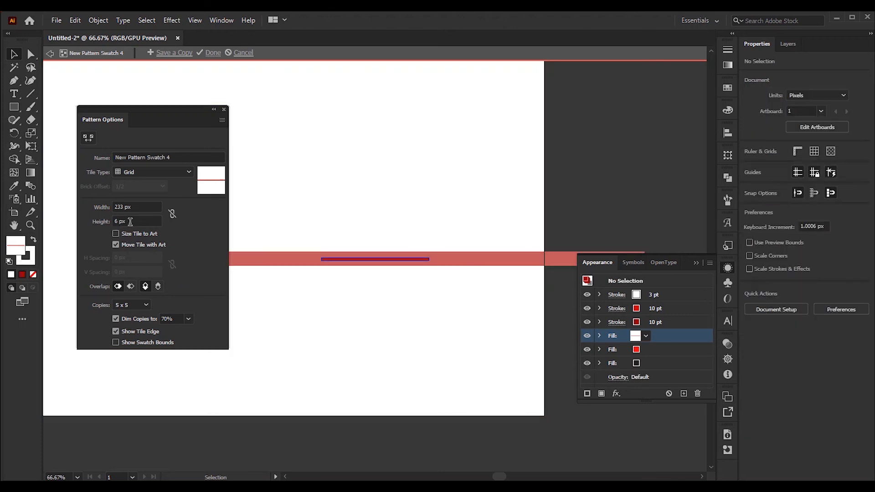
{"action": "left_click", "coordinate": [114, 225]}
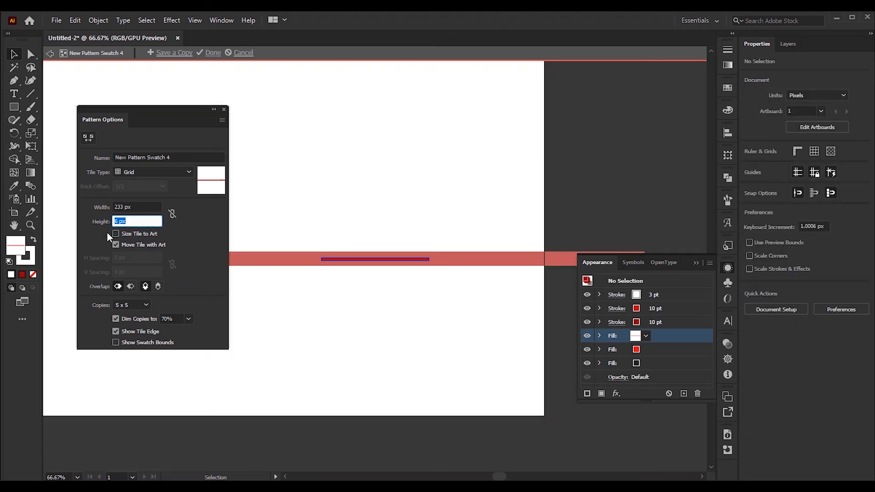
{"action": "type", "text": "6*3"}
{"action": "key", "text": "Tab"}
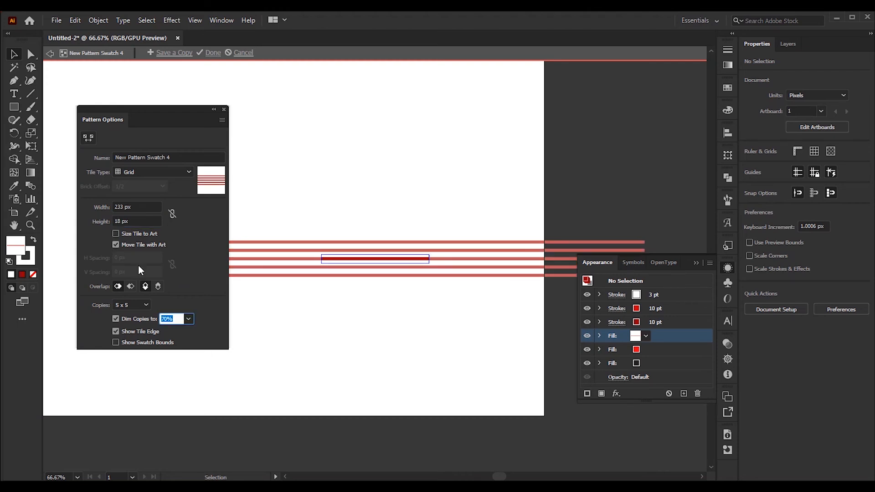
{"action": "left_click", "coordinate": [223, 109]}
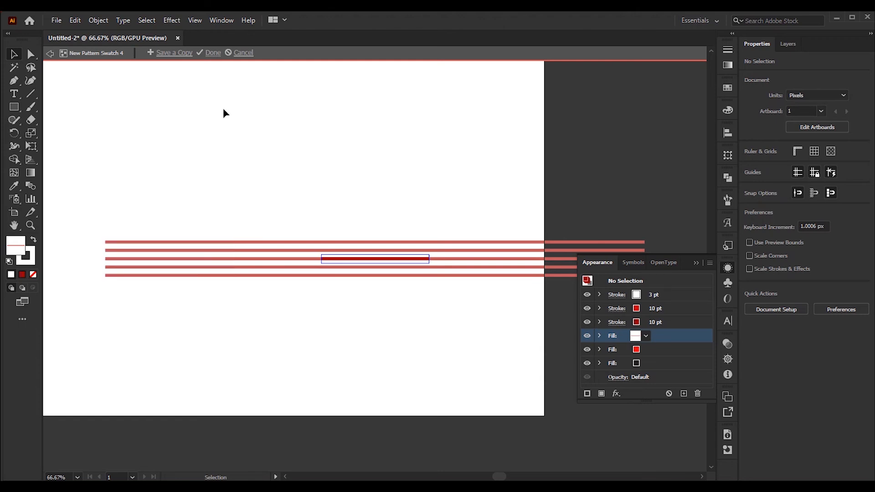
- Finish editing the pattern tile and return to the full BULL artwork with the appearance settings collapsed
{"action": "key", "text": "Escape"}
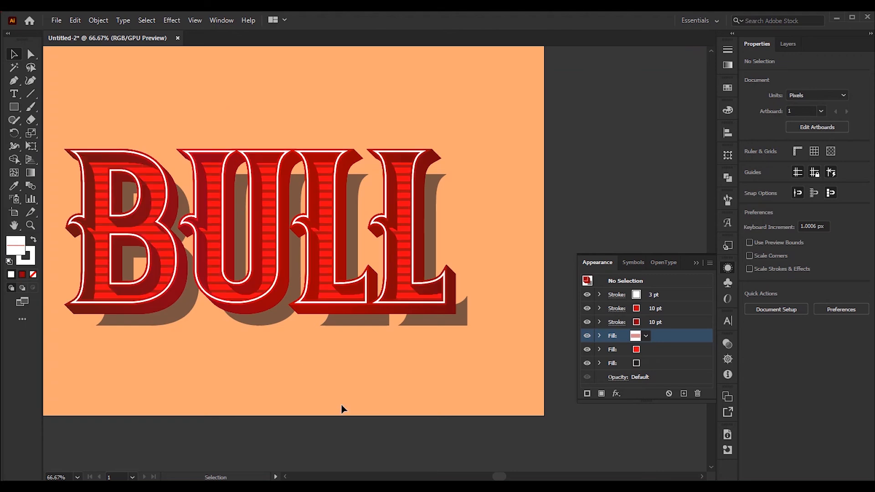
{"action": "key", "text": "ctrl+minus"}
{"action": "left_click_drag", "start_coordinate": [351, 417], "coordinate": [373, 417]}
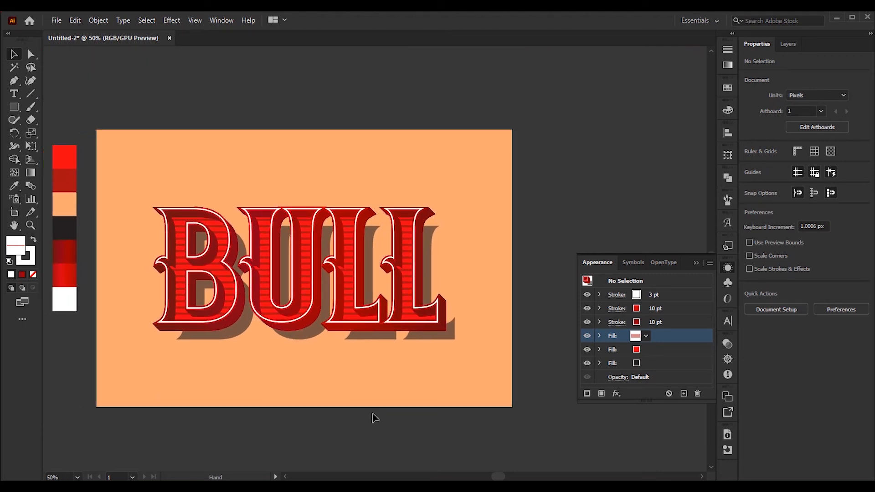
{"action": "left_click", "coordinate": [697, 263]}
- Replace the word BULL with RETRO and move the text to about X 90 px, Y 412 px on the artboard
{"action": "left_click", "coordinate": [408, 334]}
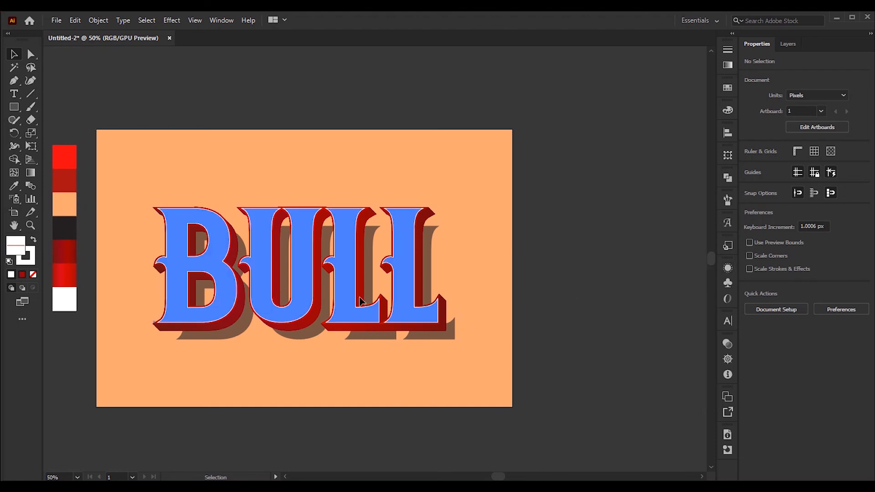
{"action": "double_click", "coordinate": [408, 334]}
{"action": "key", "text": "ctrl+a"}
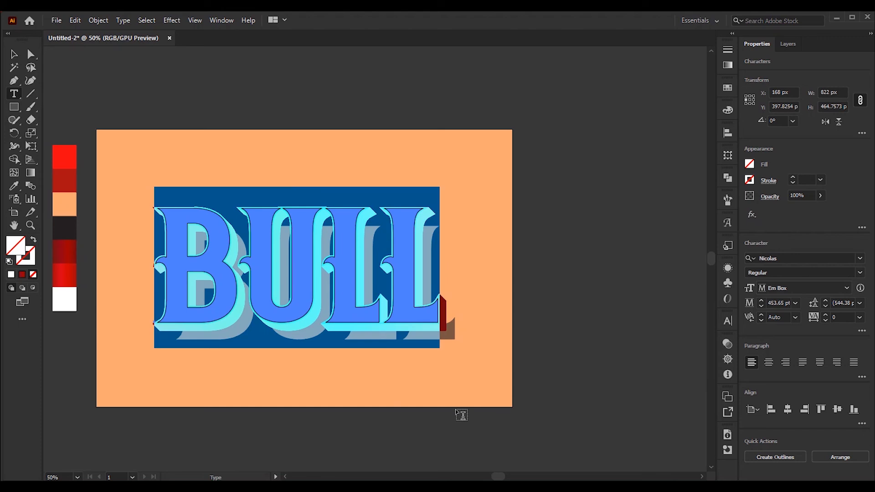
{"action": "type", "text": "R"}
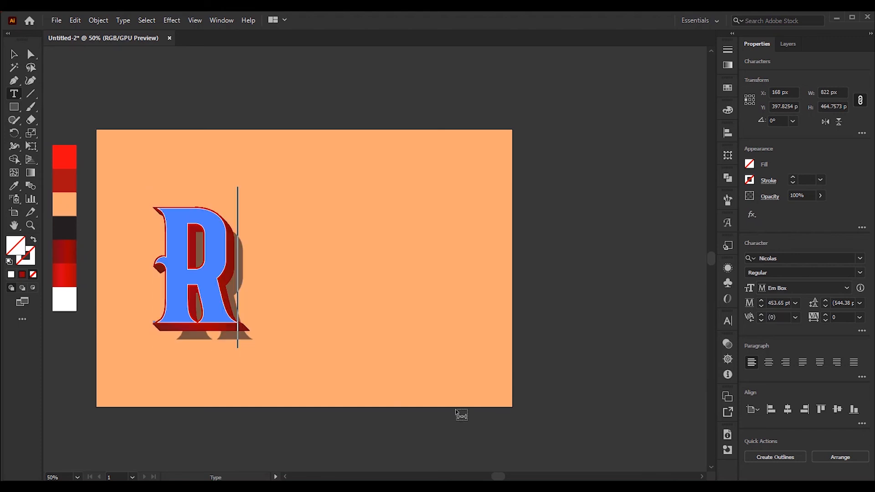
{"action": "type", "text": "ETRO"}
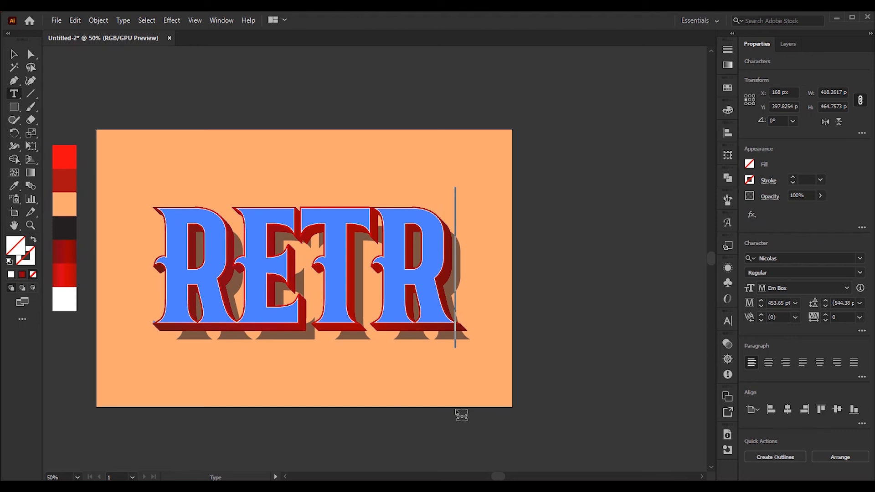
{"action": "key", "text": "Escape"}
{"action": "left_click_drag", "start_coordinate": [440, 324], "coordinate": [413, 329]}
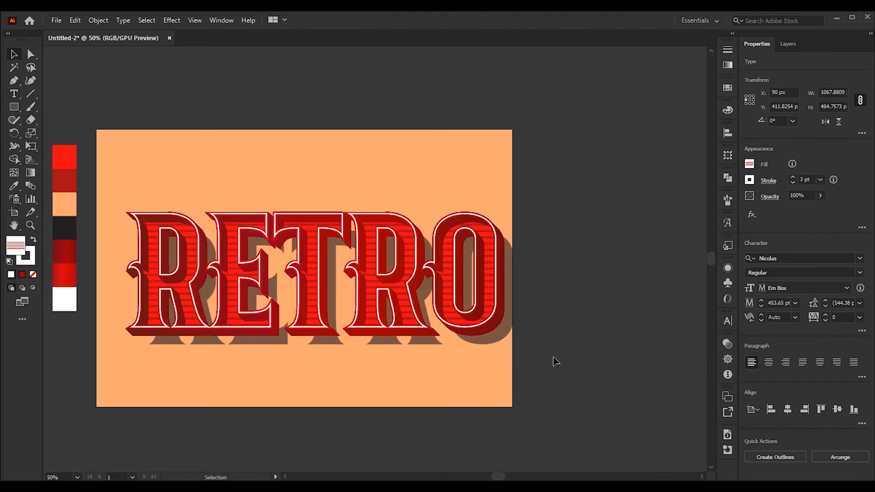
- Try to shrink the RETRO text proportionally to less than half its width
{"action": "left_click_drag", "start_coordinate": [544, 347], "coordinate": [576, 339]}
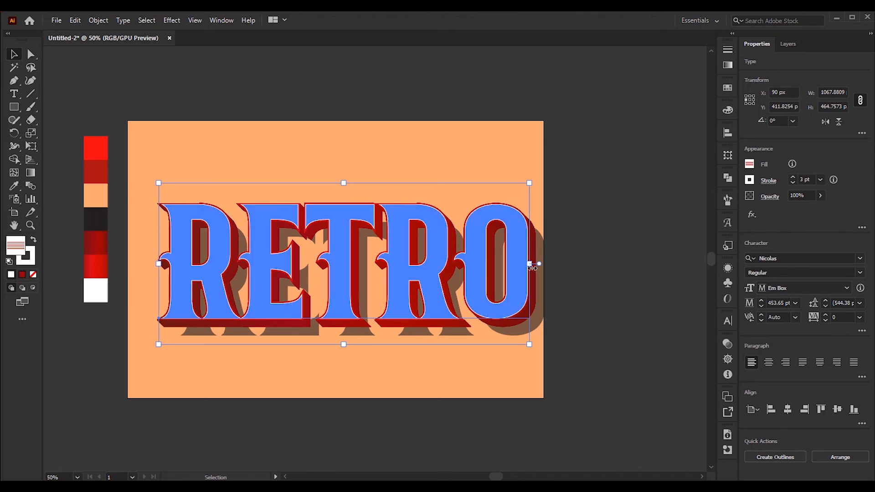
{"action": "left_click_drag", "start_coordinate": [529, 263], "coordinate": [318, 264]}
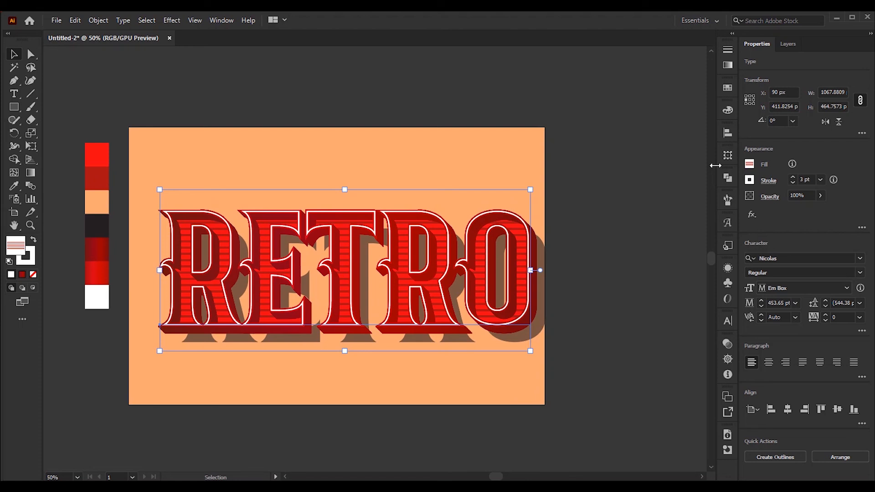
- Enable Scale Corners and Scale Strokes & Effects, and check the Transform Both option for objects and patterns
{"action": "left_click", "coordinate": [725, 157]}
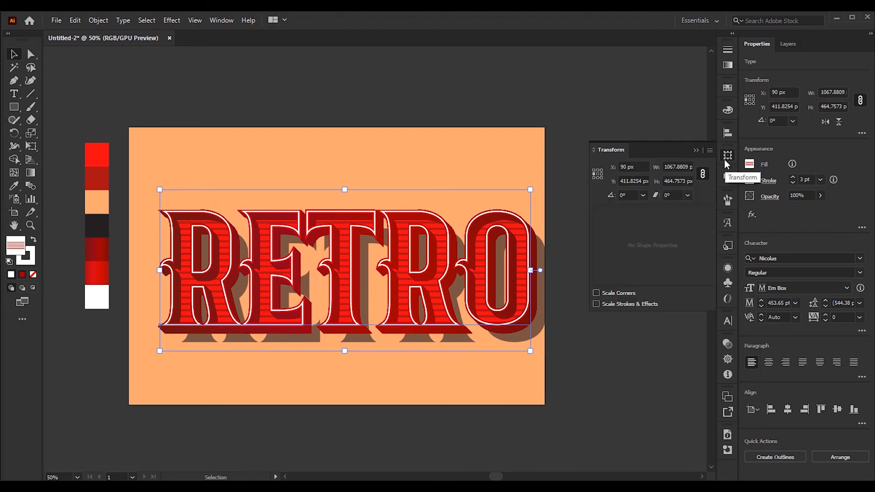
{"action": "left_click", "coordinate": [608, 294]}
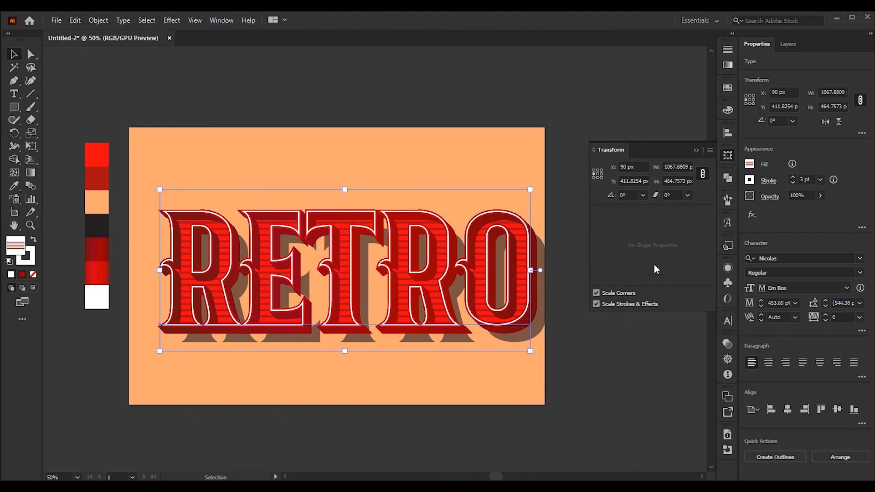
{"action": "left_click", "coordinate": [709, 151]}
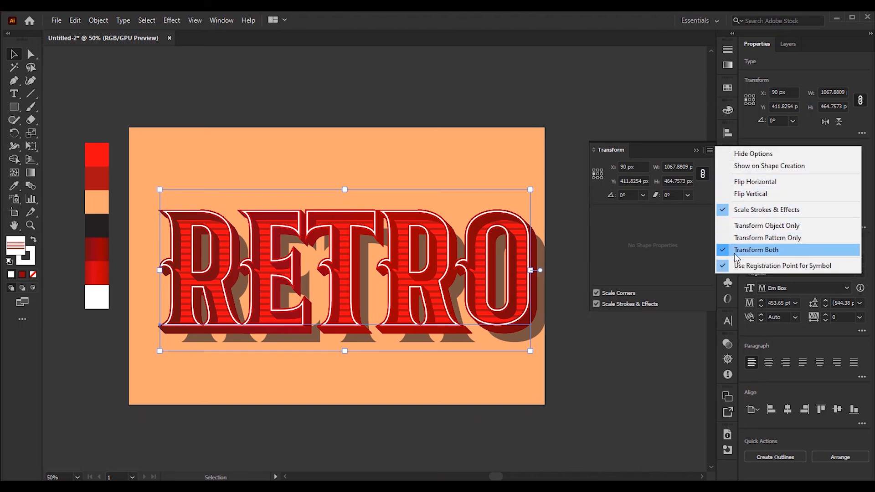
{"action": "left_click", "coordinate": [668, 259]}
{"action": "left_click", "coordinate": [696, 152]}
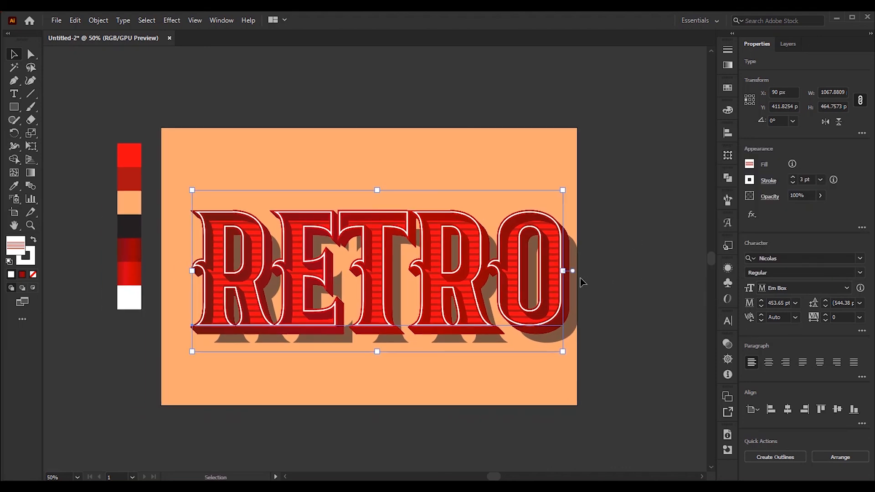
- Scale the RETRO text down proportionally to about a third of its width, inspect the effect, and undo the scaling
{"action": "left_click_drag", "start_coordinate": [558, 276], "coordinate": [322, 274]}
{"action": "left_click", "coordinate": [525, 326]}
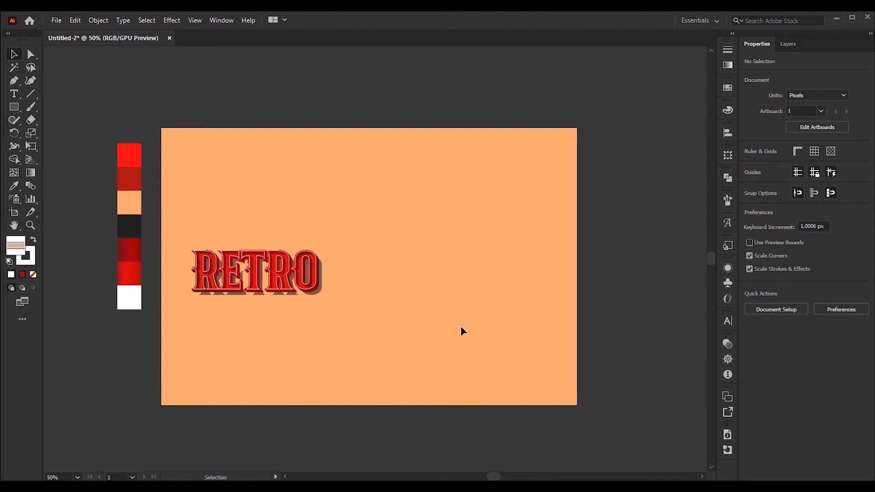
{"action": "scroll", "coordinate": [330, 324], "scroll_direction": "up", "scroll_amount": 3}
{"action": "scroll", "coordinate": [330, 324], "scroll_direction": "down", "scroll_amount": 3}
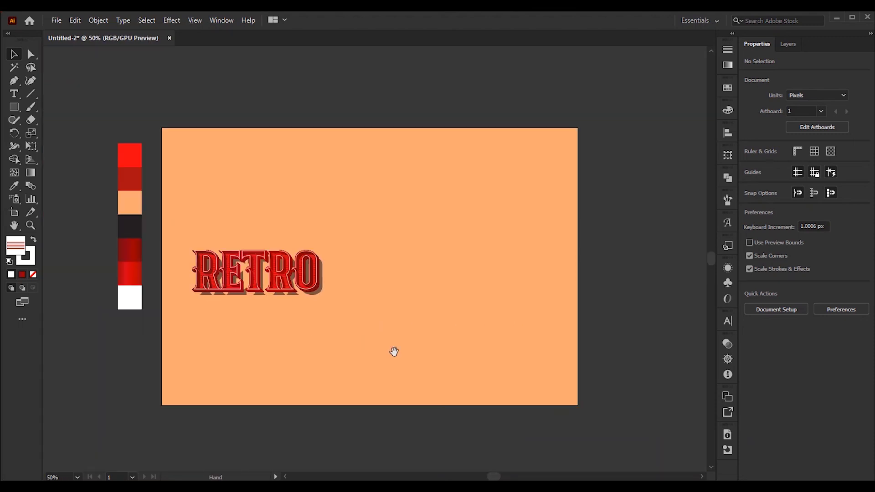
{"action": "scroll", "coordinate": [393, 351], "scroll_direction": "right", "scroll_amount": 2}
{"action": "key", "text": "ctrl+z"}
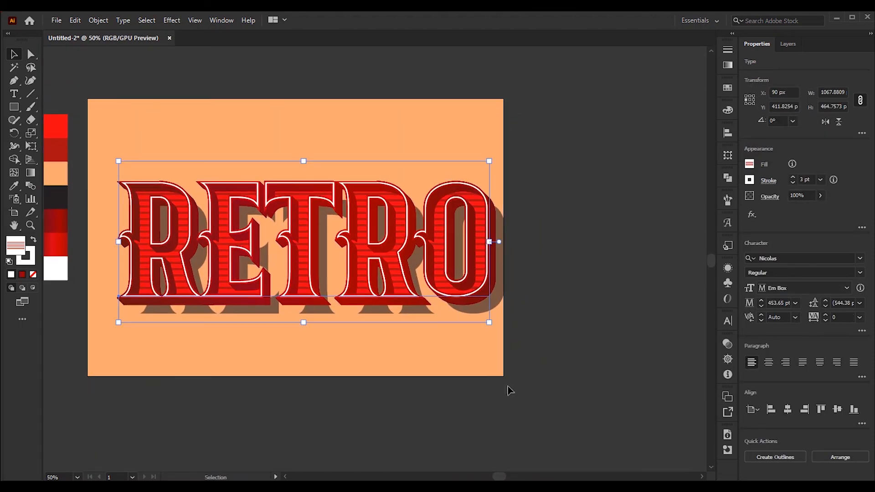